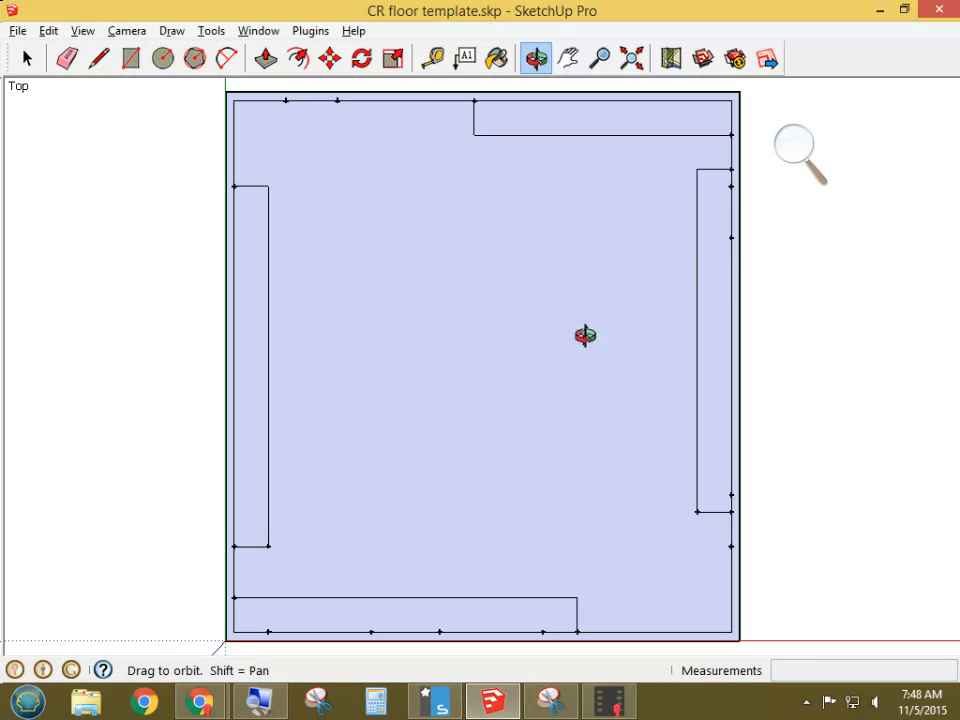
Step: Set the camera to the standard Top view of the floor template
left_click_drag(523, 499, 536, 476)
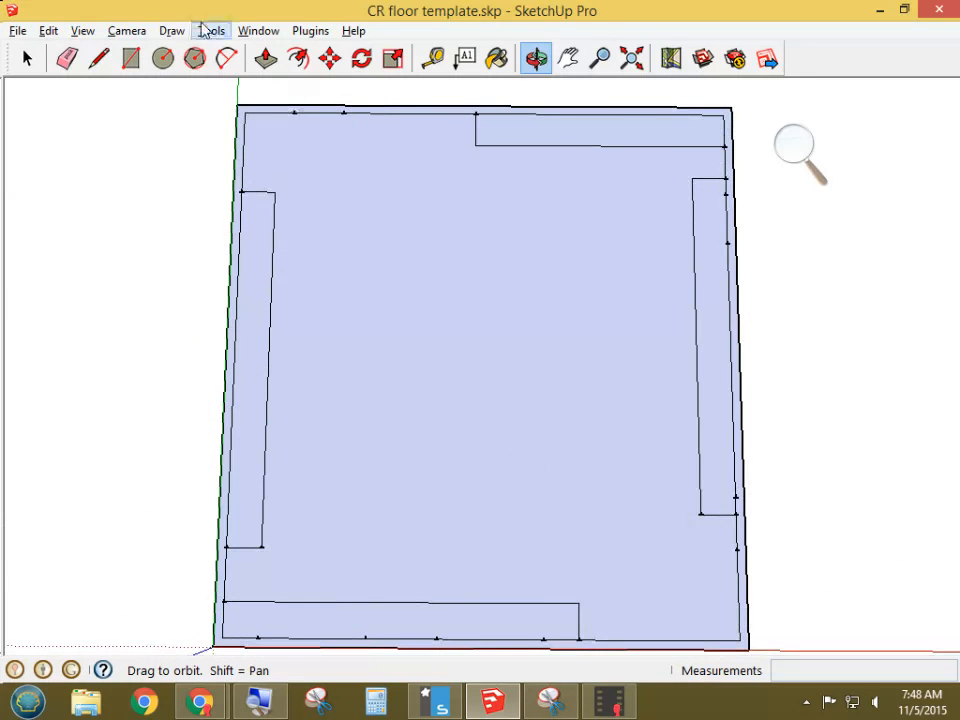
left_click(127, 31)
mouse_move(302, 94)
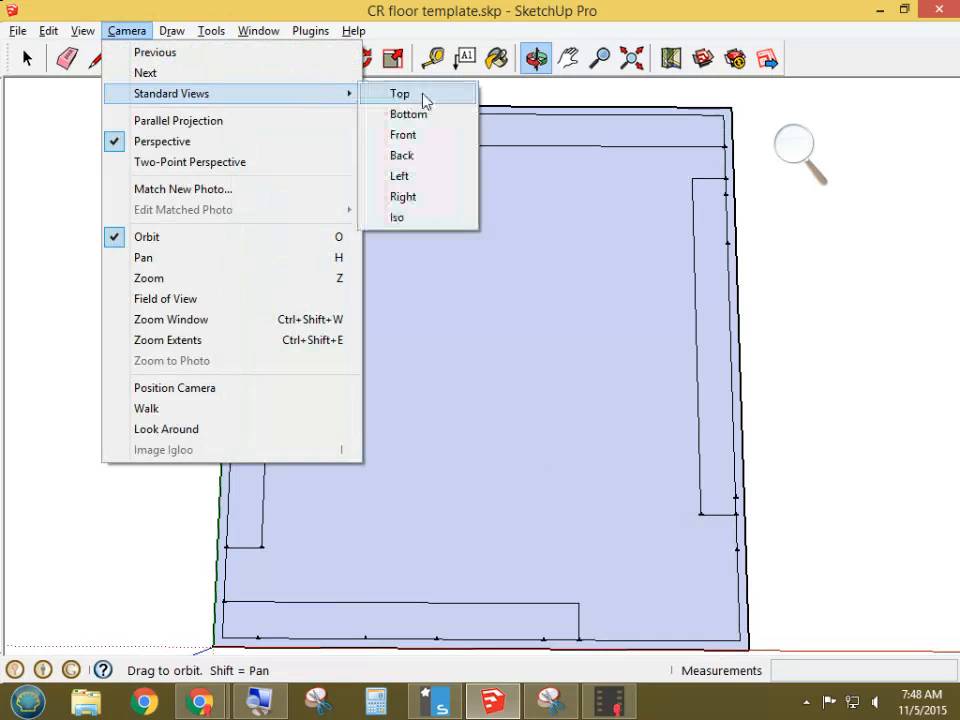
left_click(424, 98)
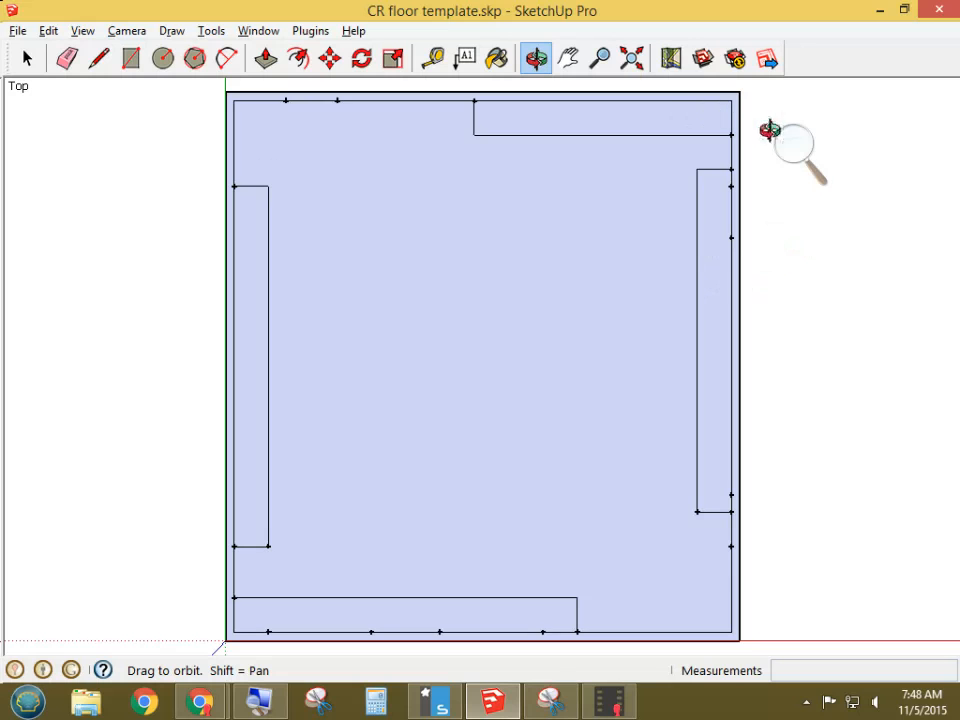
Step: Push/Pull the narrow wall outline around the floor plan up 9' to form the room's walls
scroll(760, 118, "up", 6)
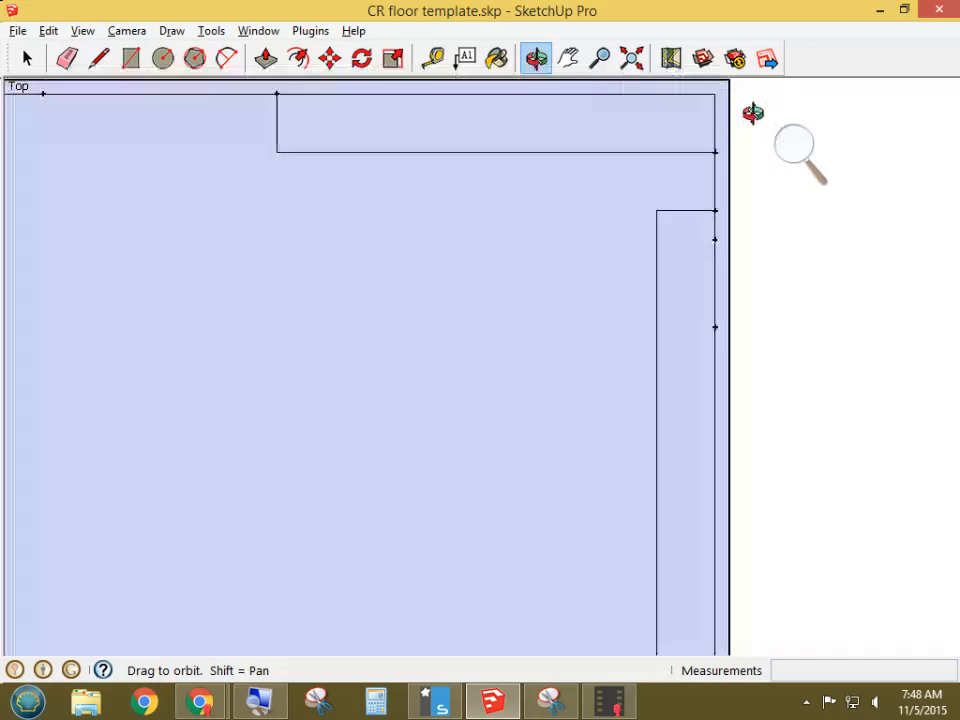
scroll(688, 141, "up", 1)
key("h")
left_click_drag(688, 141, 667, 330)
left_click(789, 155)
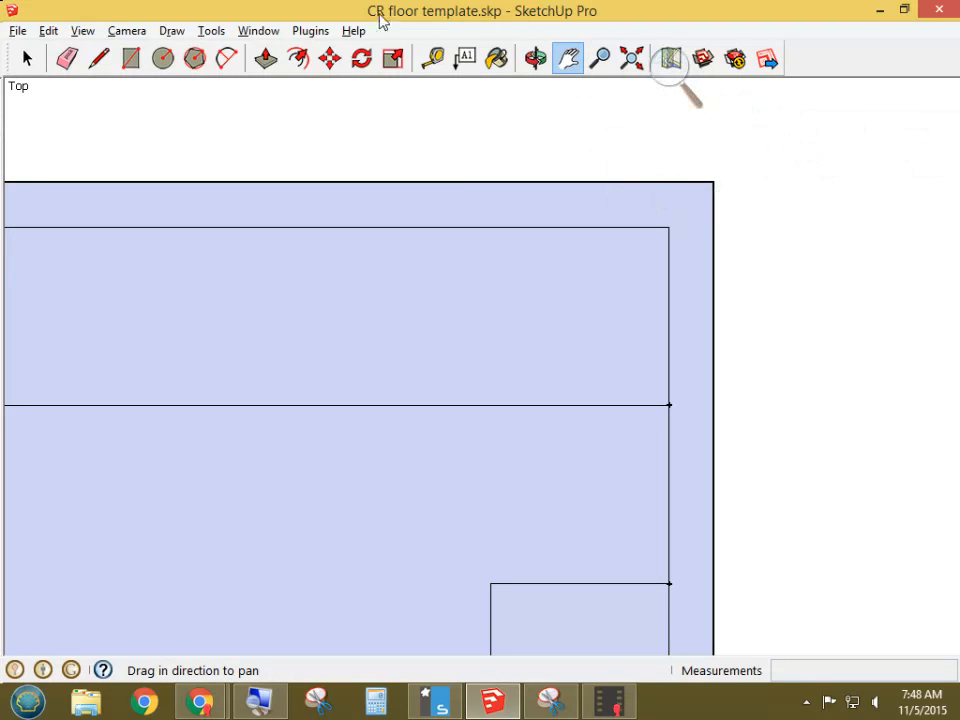
left_click(266, 59)
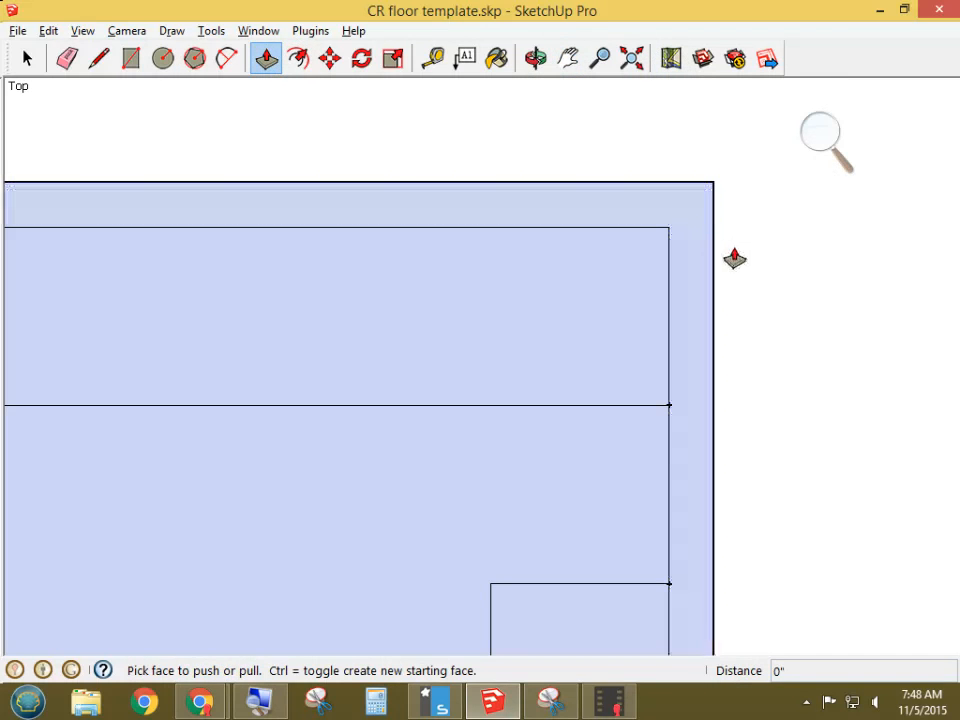
key("o")
left_click_drag(744, 315, 765, 168)
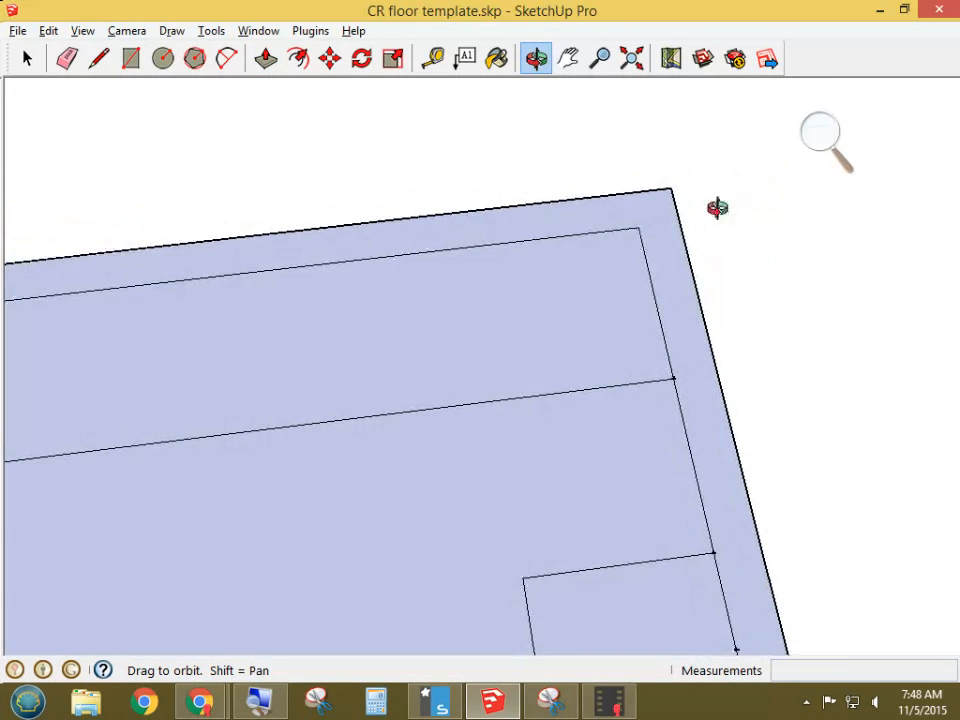
key("p")
left_click(643, 236)
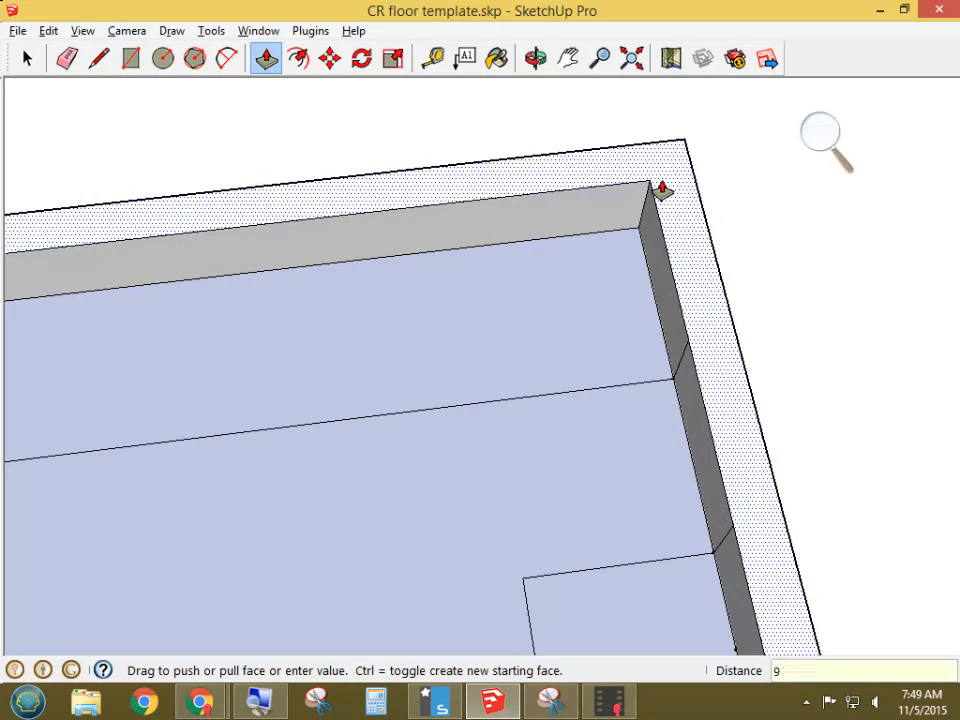
type("9'")
key("Return")
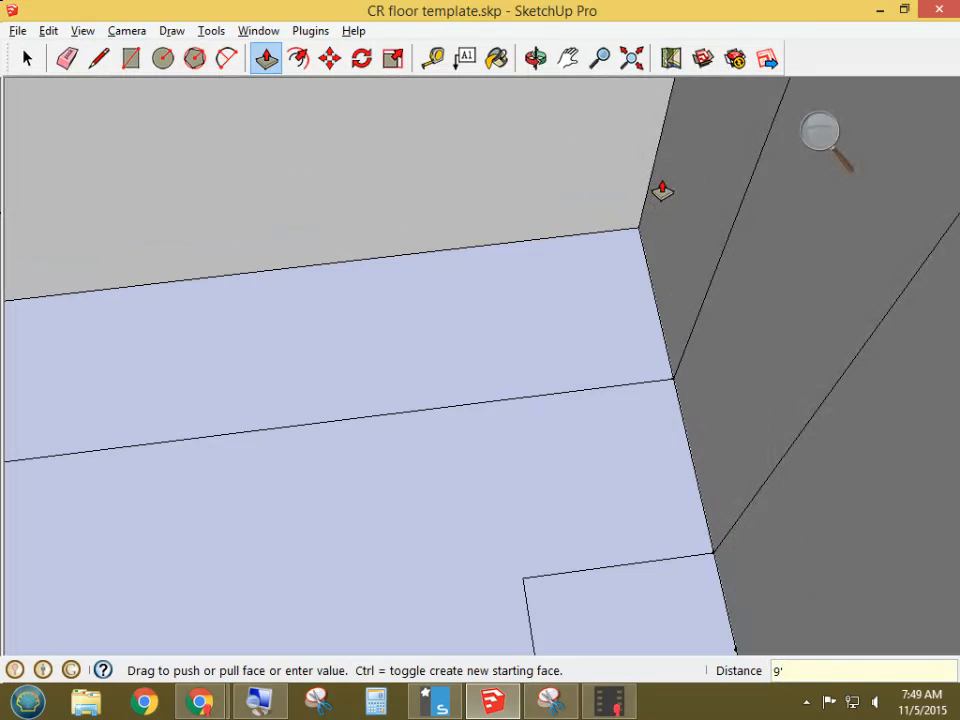
Step: Examine the whole room with its raised walls and the small marks along the base of the back wall
left_click(807, 146)
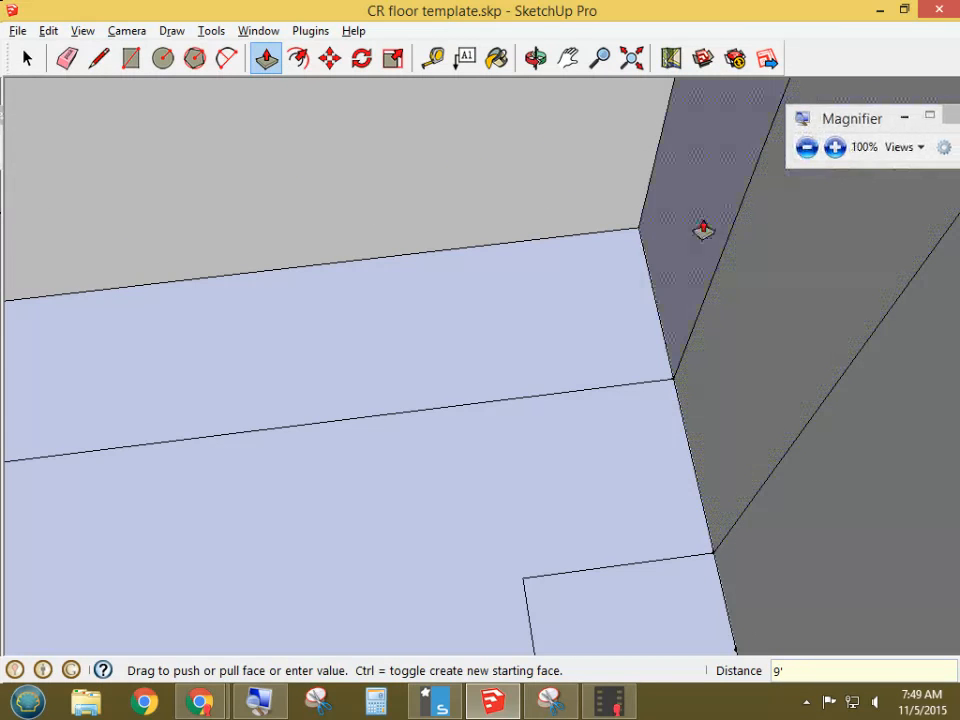
scroll(515, 266, "down", 5)
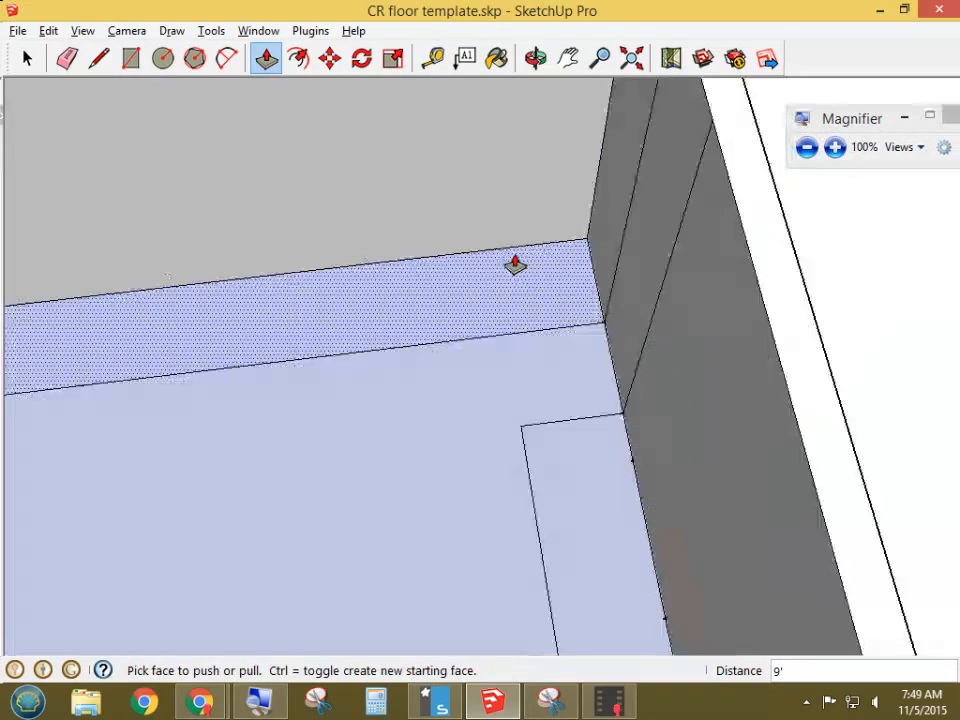
left_click(631, 58)
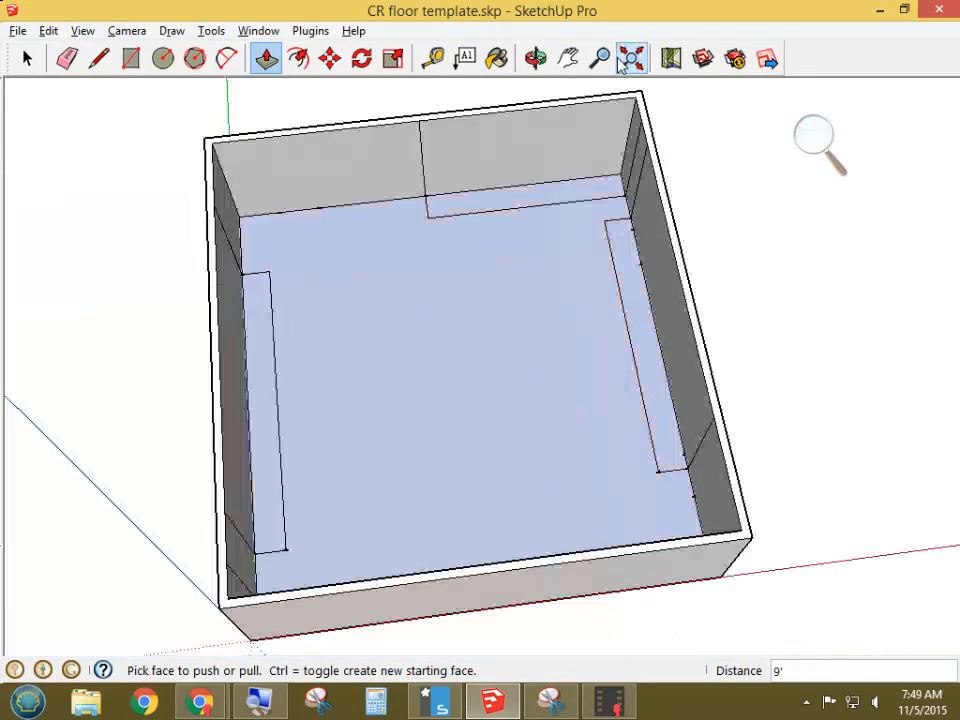
key("o")
left_click_drag(527, 523, 536, 249)
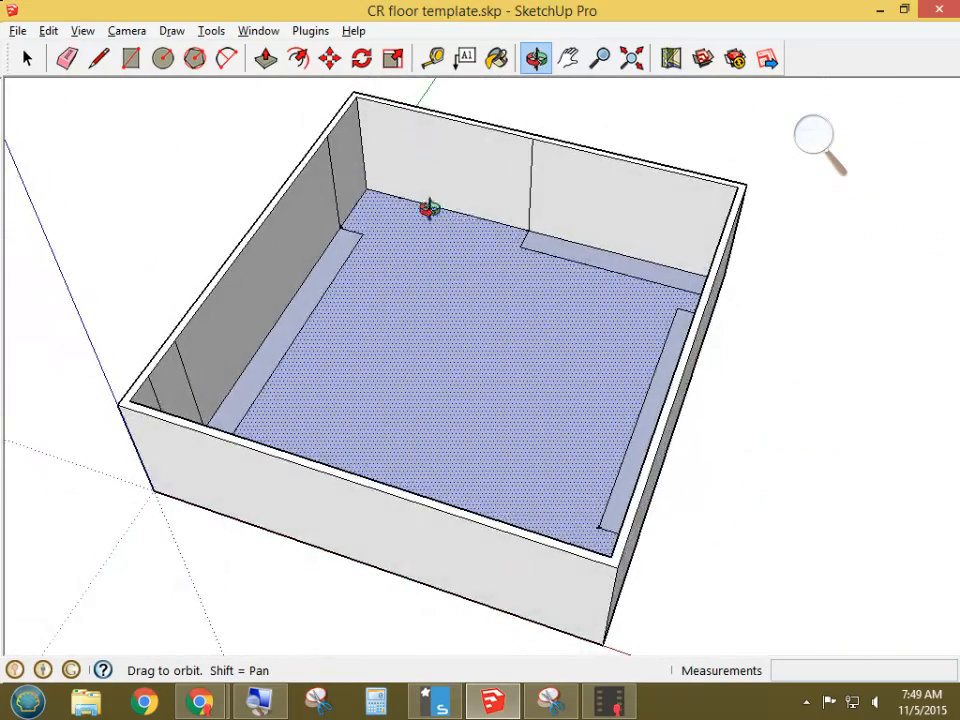
scroll(414, 208, "up", 5)
scroll(414, 208, "up", 2)
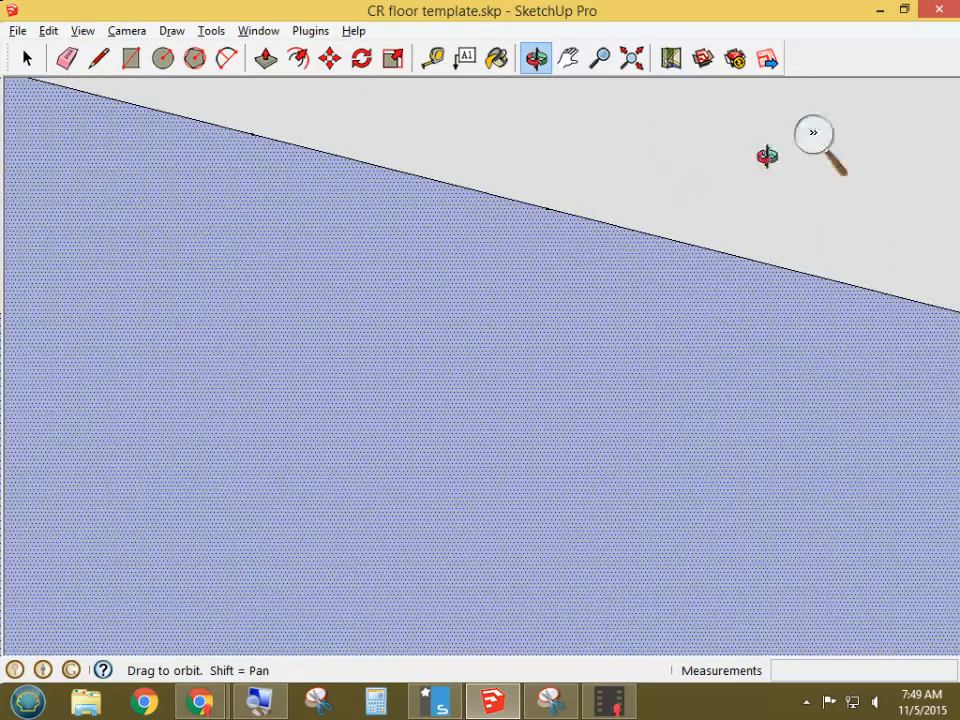
left_click(814, 139)
left_click(835, 148)
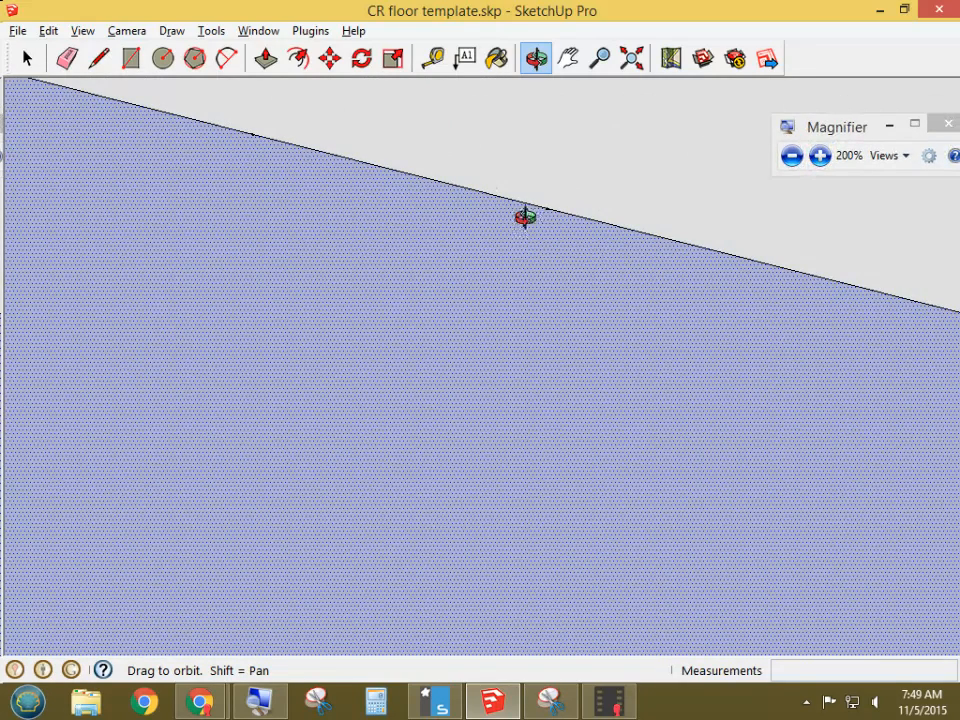
left_click_drag(527, 217, 740, 321, "shift")
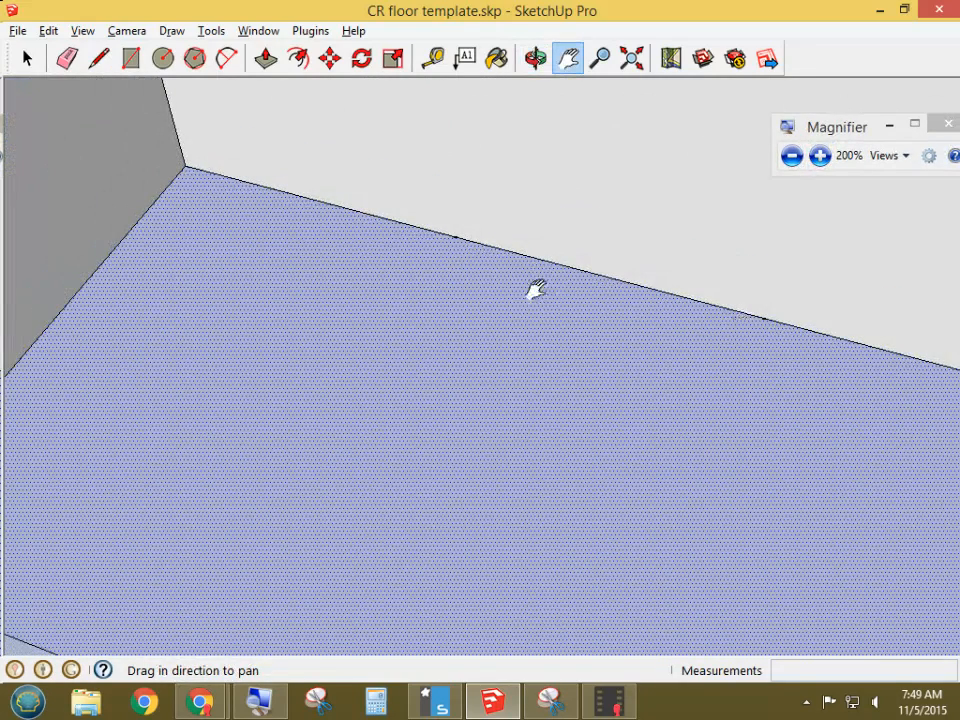
scroll(696, 313, "down", 5)
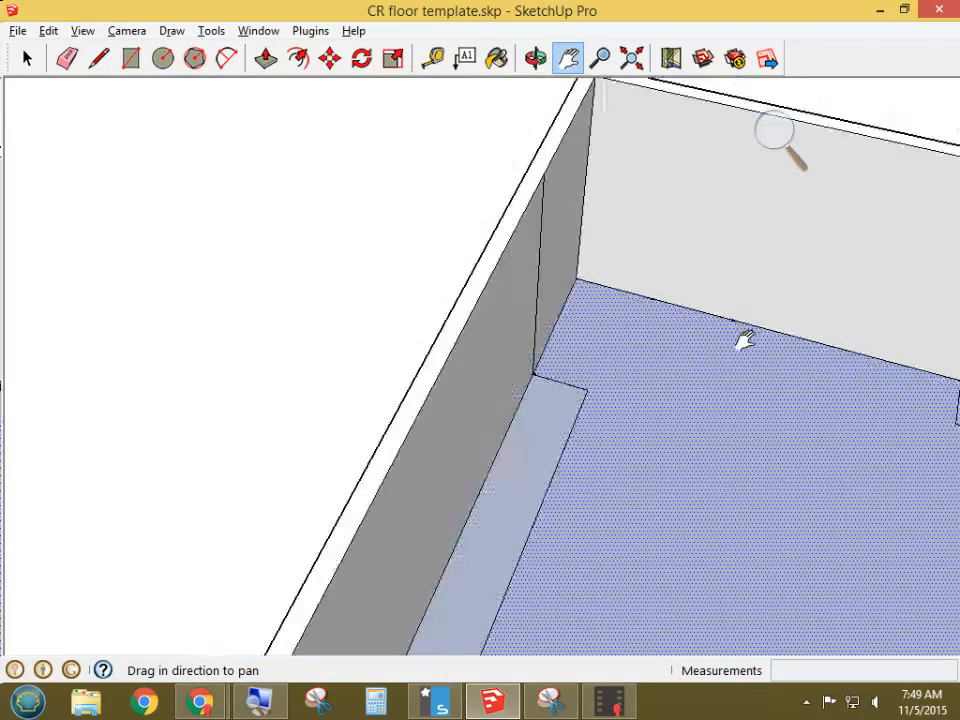
left_click(776, 141)
left_click(767, 150)
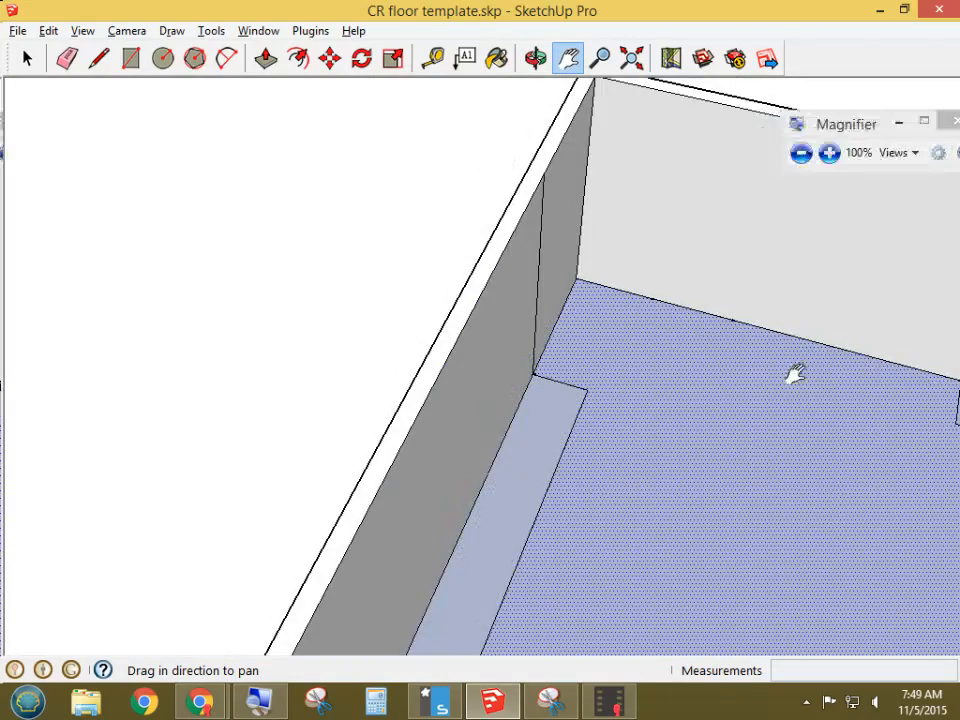
Step: Push/Pull the floor rectangle along the back wall up 7'
left_click_drag(780, 418, 580, 383)
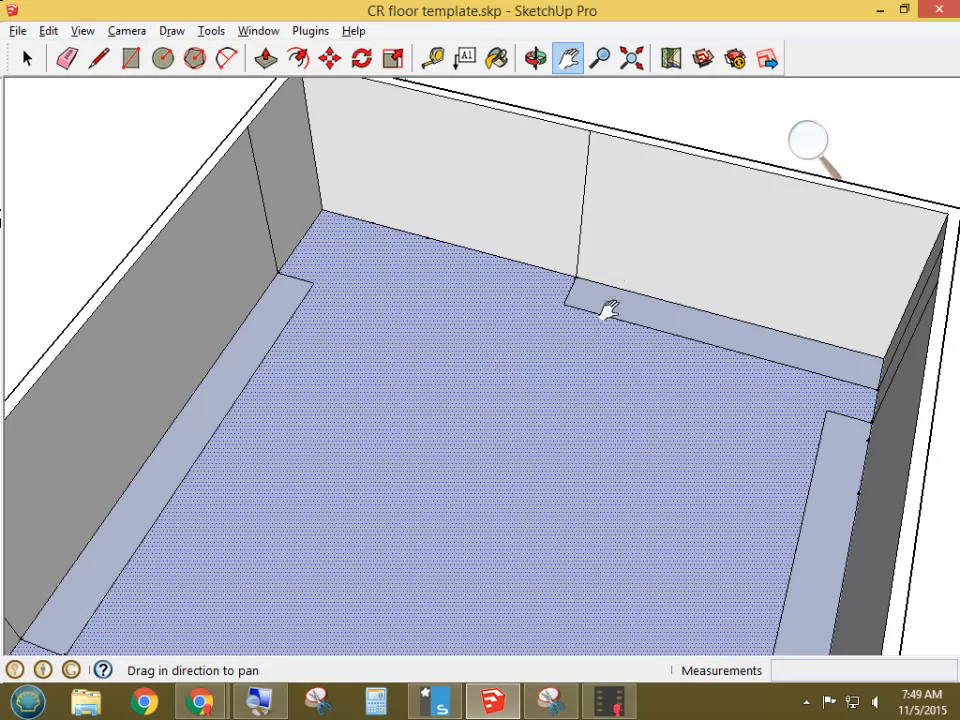
key("p")
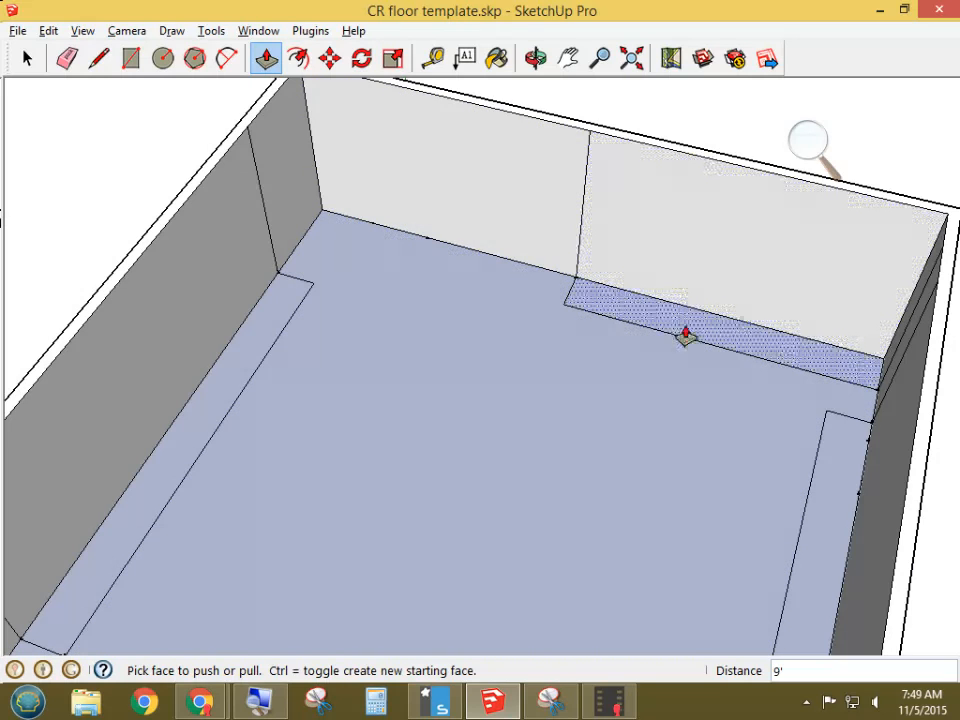
left_click_drag(686, 332, 711, 298)
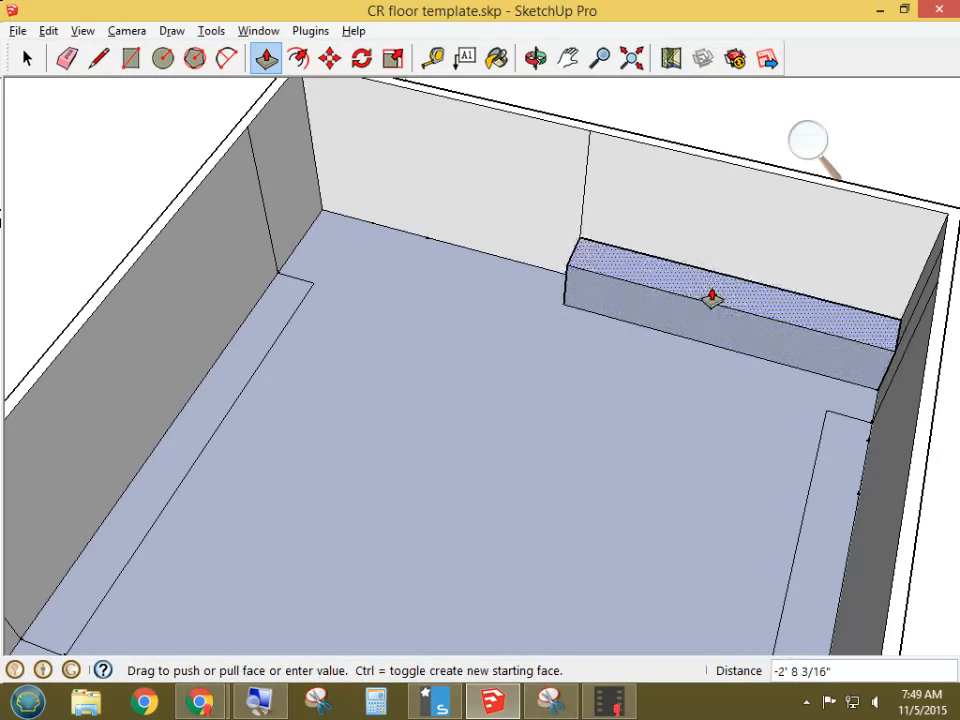
key("Return")
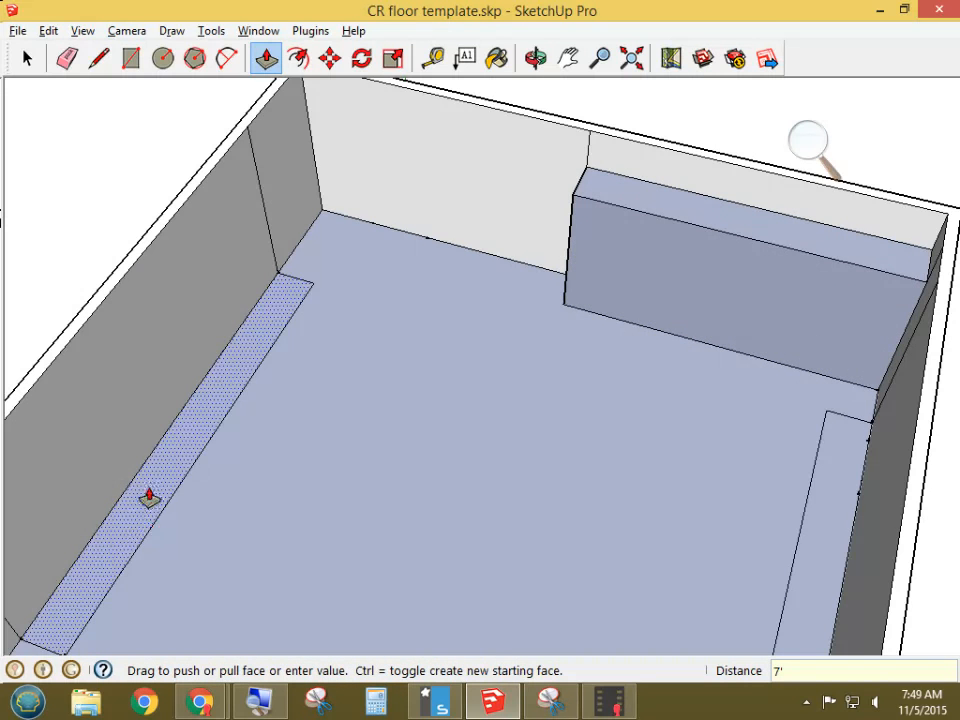
Step: Push/Pull the two long floor strips along the opposite side walls up 2' 6" each
left_click(215, 401)
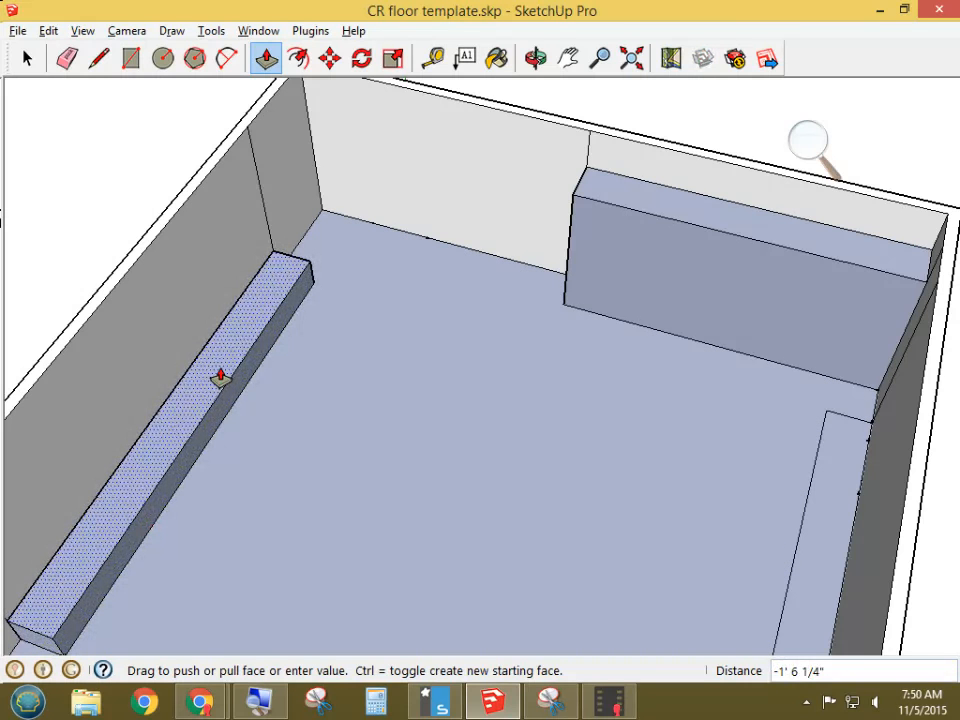
type("2.5")
key("Return")
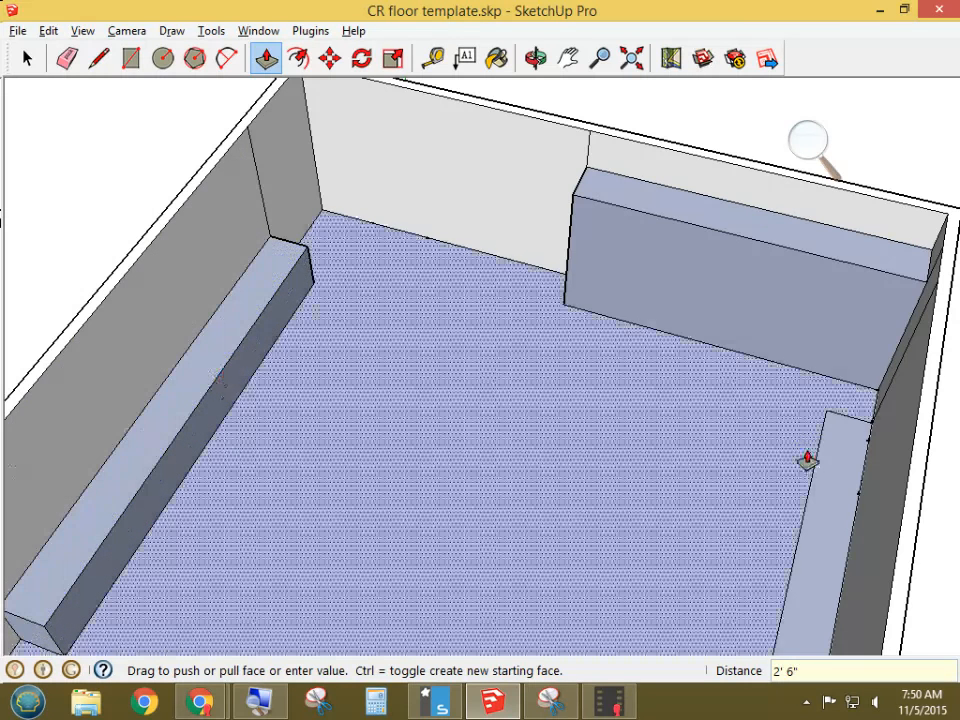
left_click(826, 485)
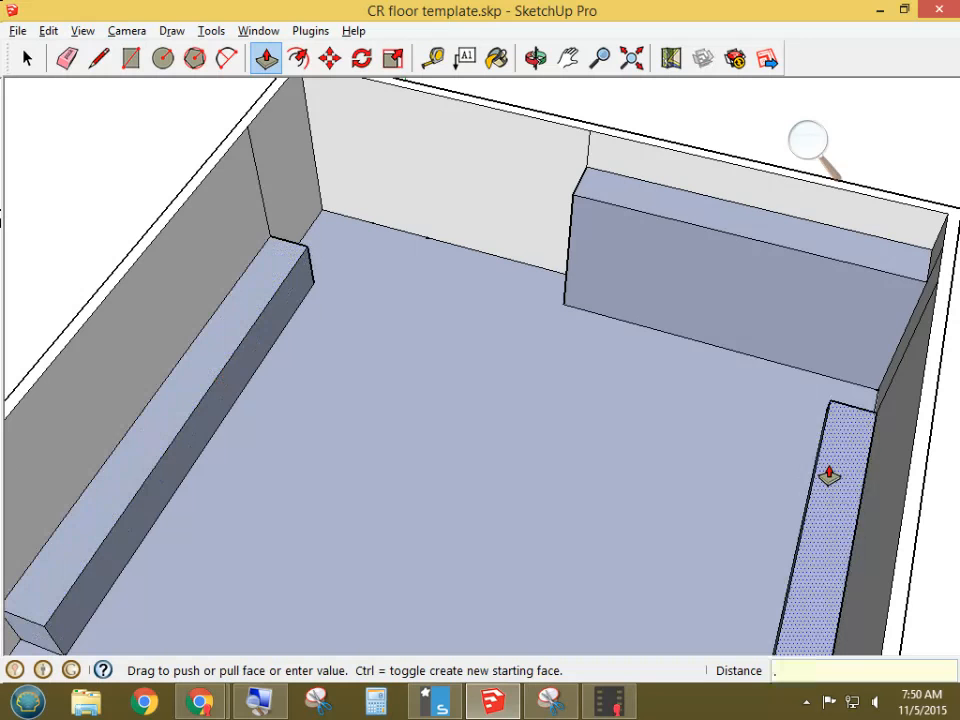
type("2.5")
key("Return")
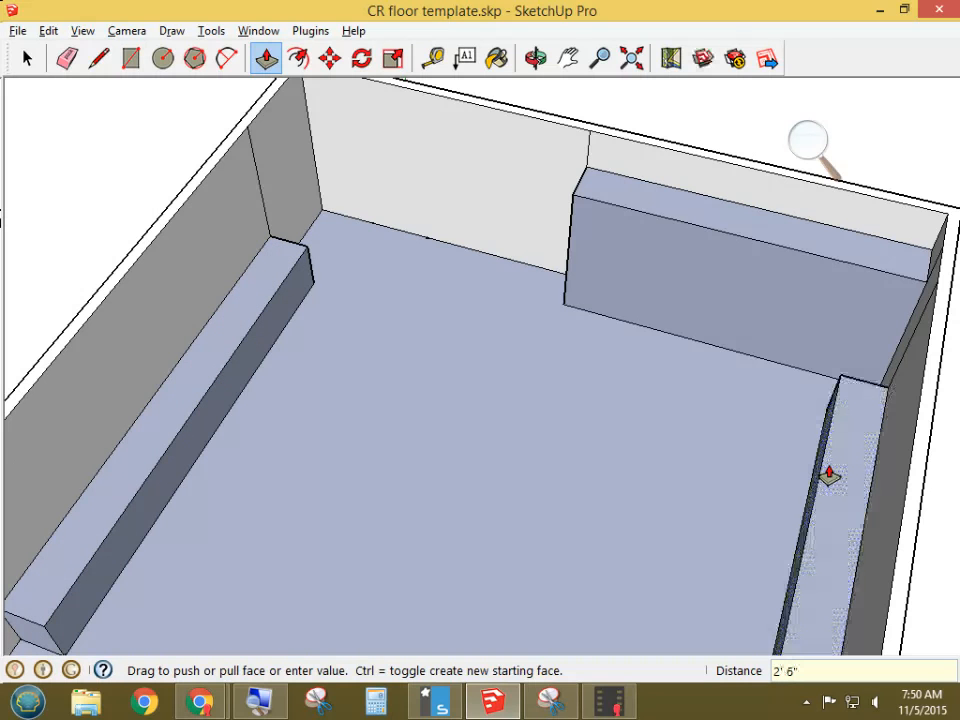
Step: Push/Pull the remaining floor strip along the front wall up 2' 6"
middle_click_drag(864, 516, 328, 347)
middle_click_drag(379, 285, 546, 521, "shift")
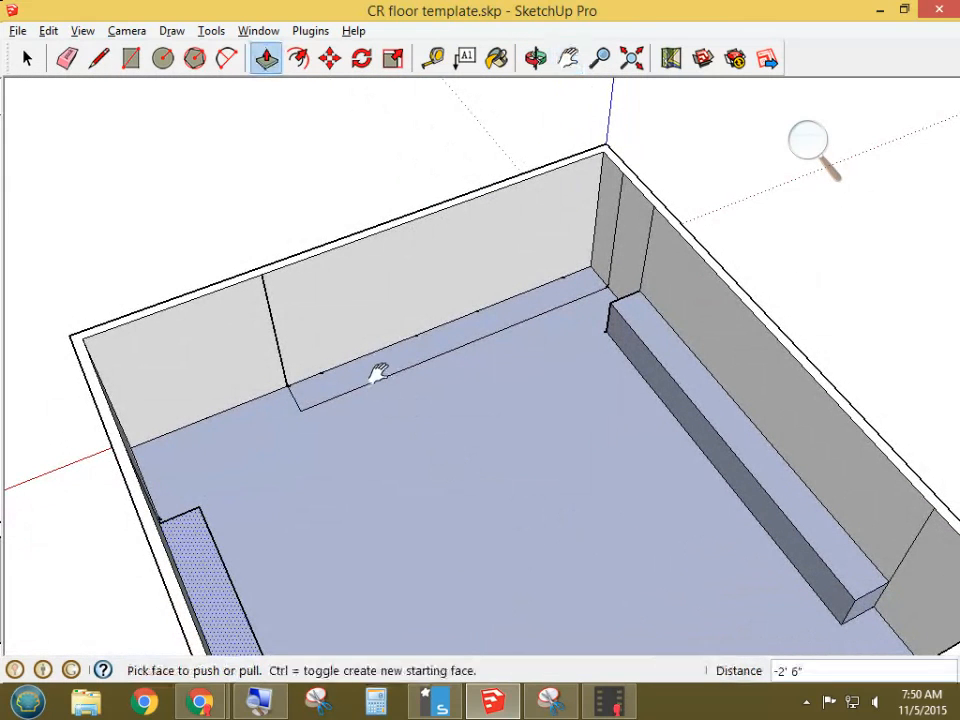
left_click_drag(381, 371, 411, 342)
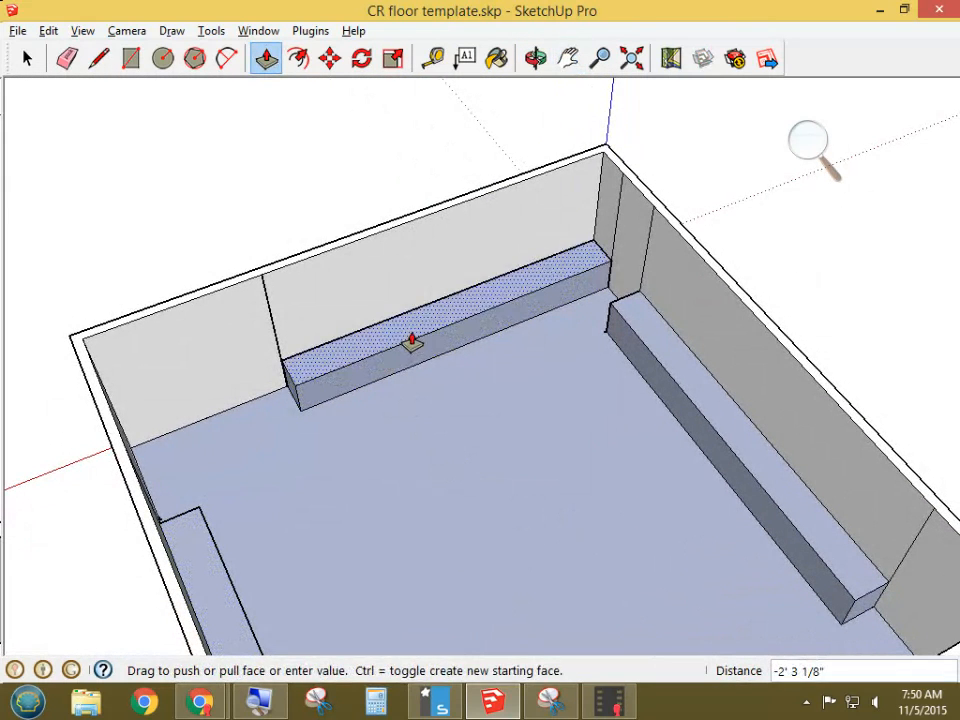
key("Return")
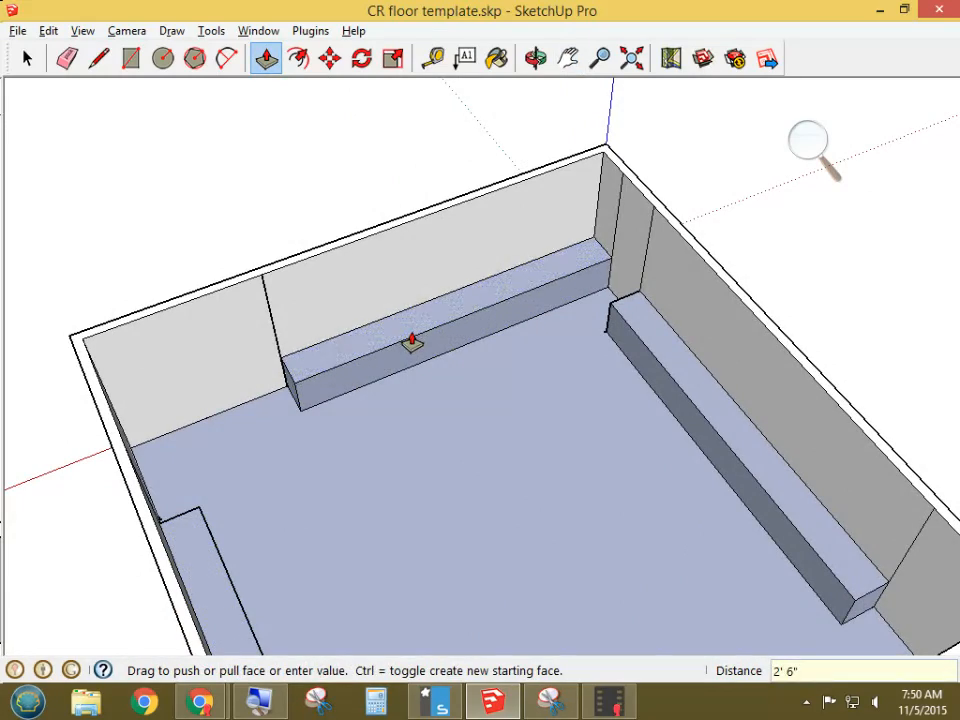
Step: Examine the two small marks at the base of the back wall, between the low counter and the tall cabinet
middle_click_drag(420, 424, 553, 306)
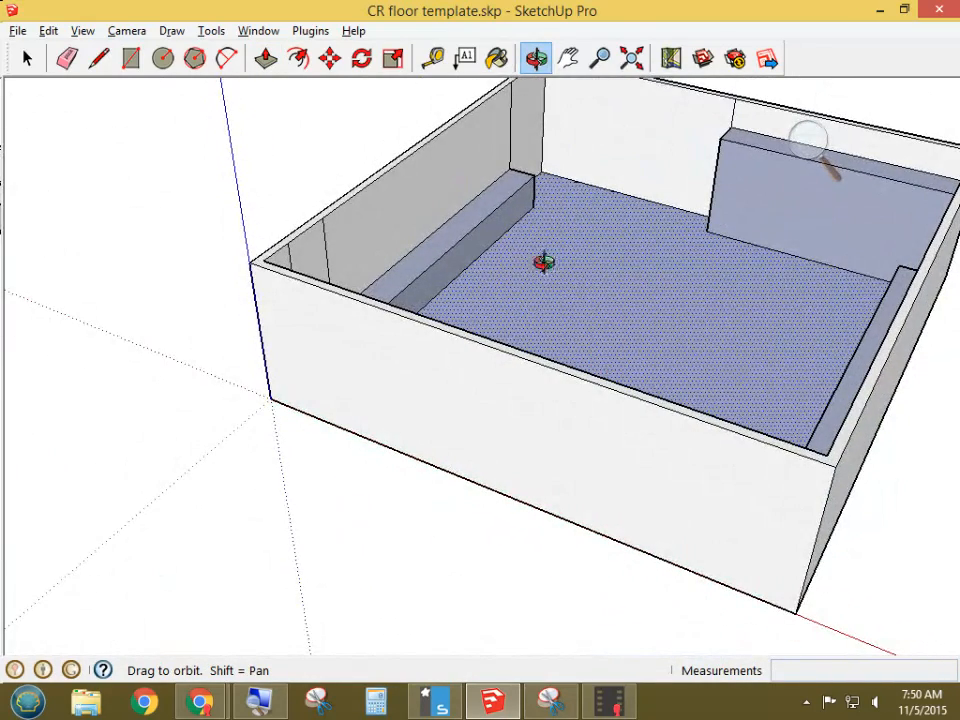
key("h")
left_click_drag(531, 204, 439, 313)
scroll(470, 290, "up", 5)
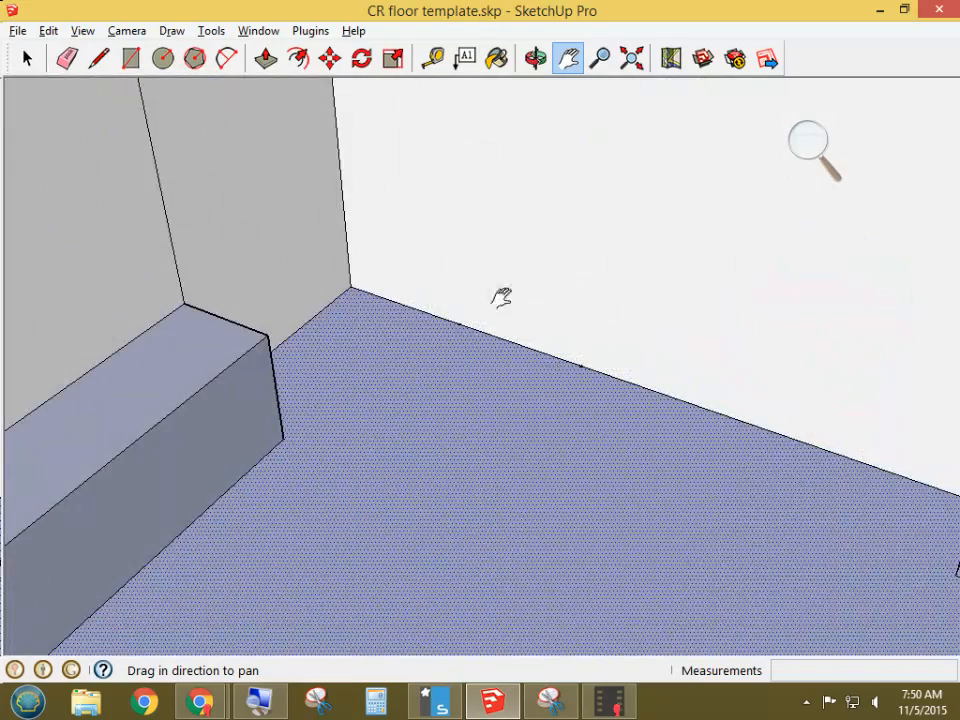
left_click_drag(420, 427, 345, 518)
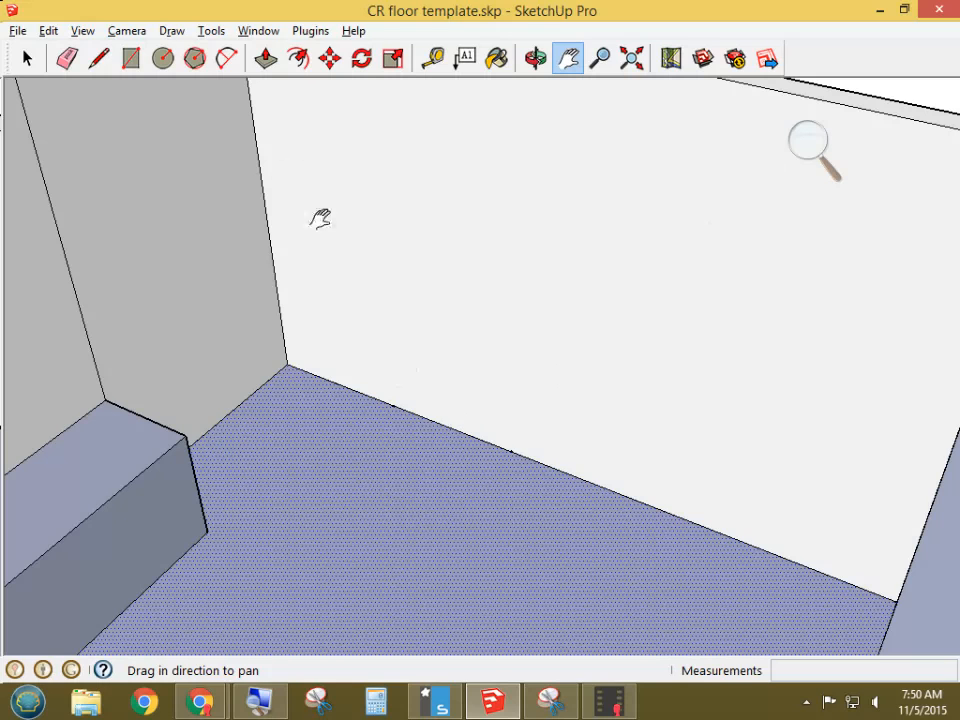
key("space")
key("super")
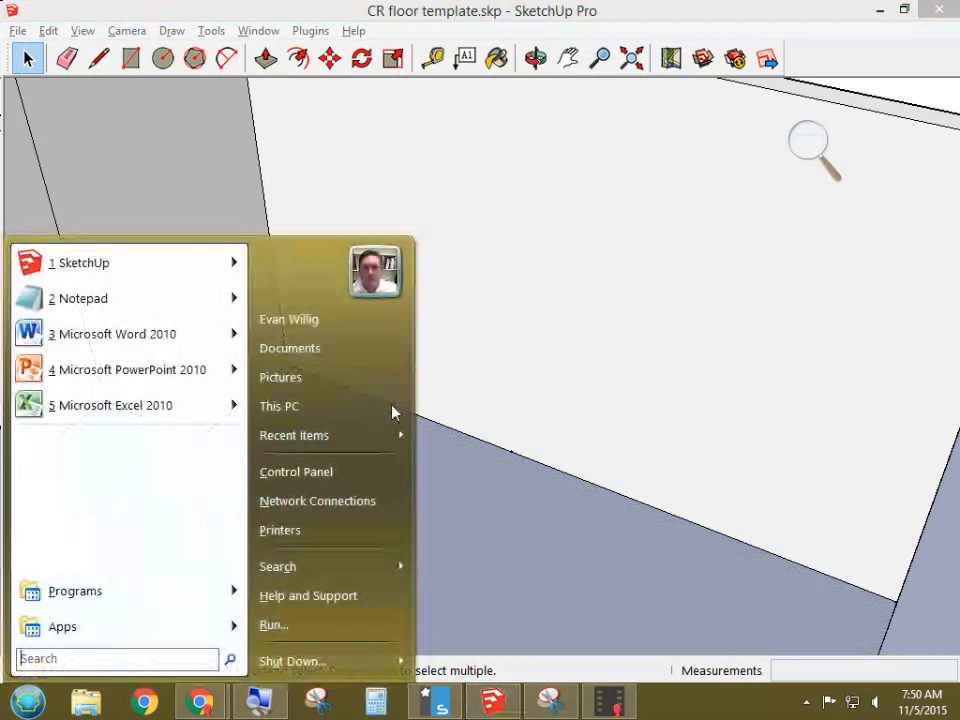
key("super")
left_click(386, 409)
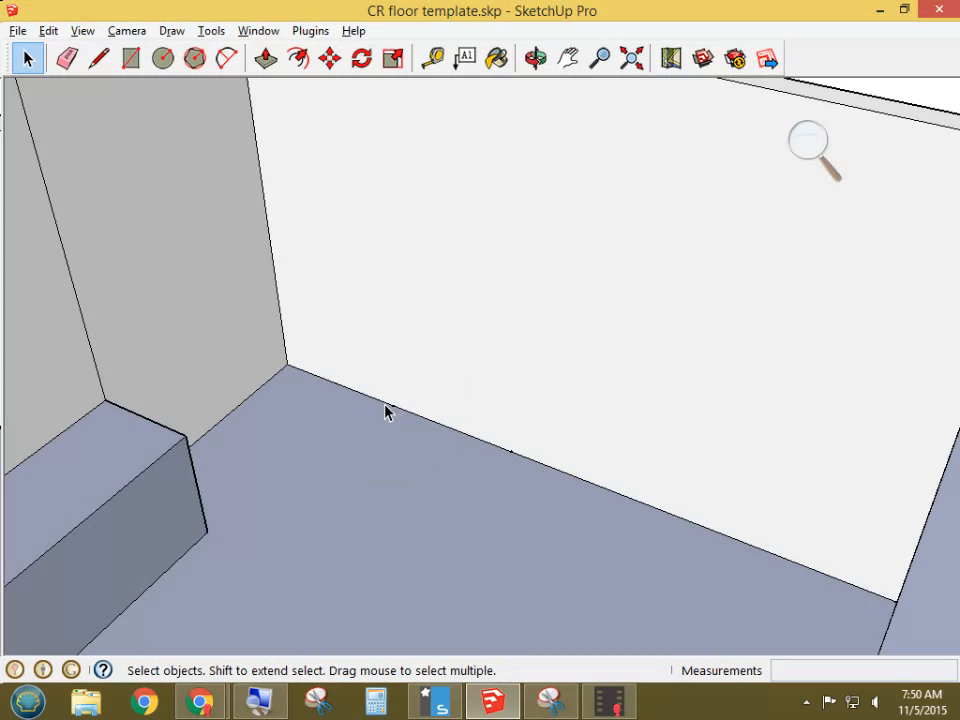
left_click(505, 458)
left_click(397, 416)
left_click(396, 418)
left_click(509, 457)
Step: Create a vertical 7' guide up the back wall from the floor mark nearer the tall cabinet
left_click(432, 59)
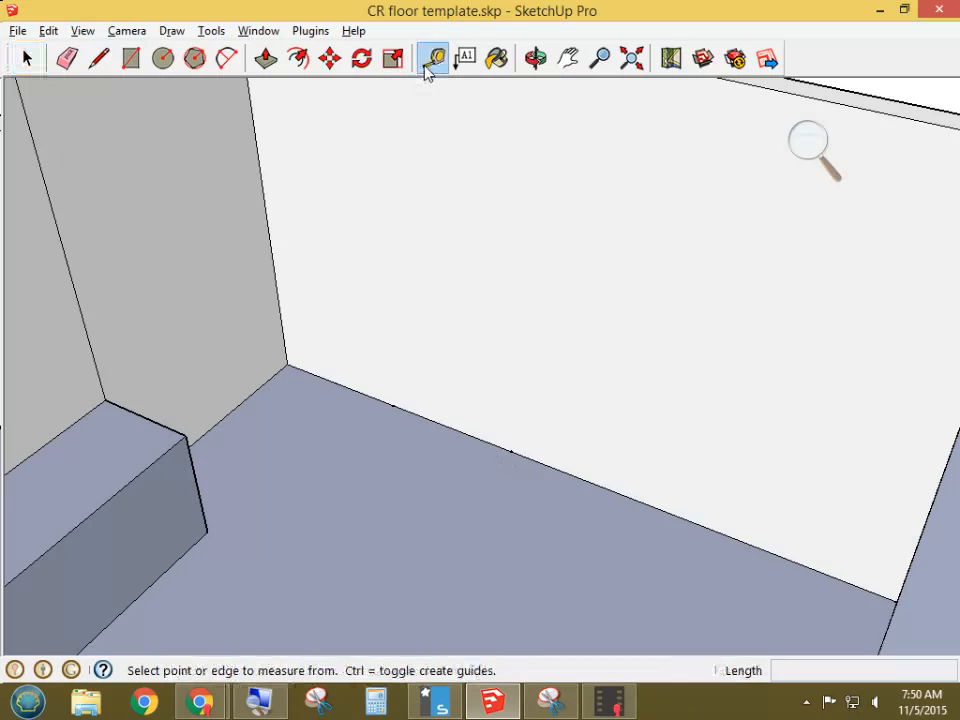
left_click(511, 451)
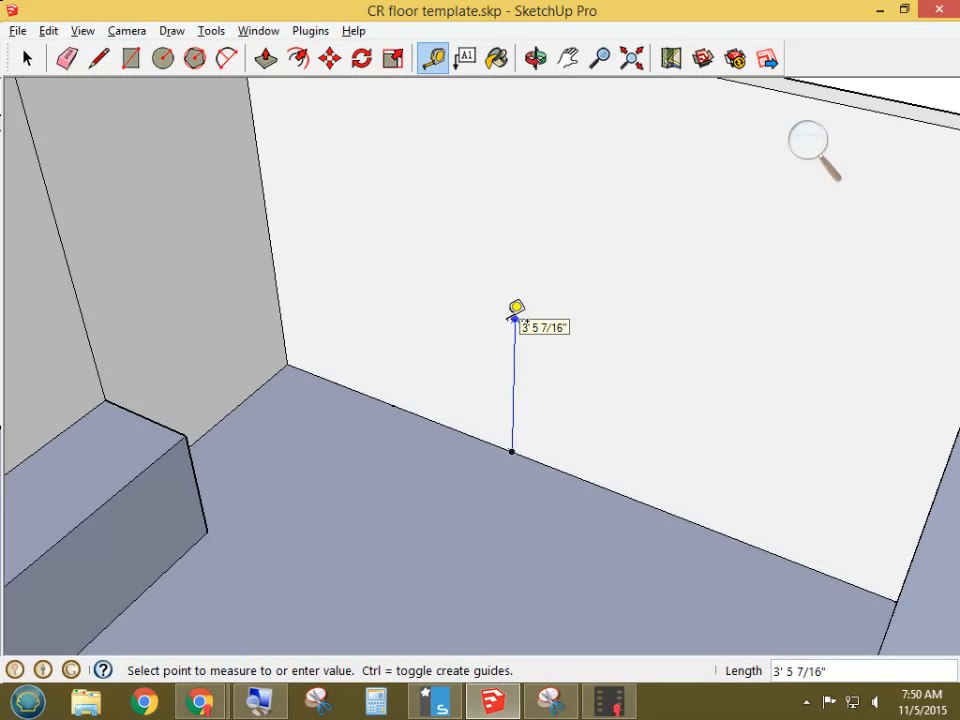
key("Return")
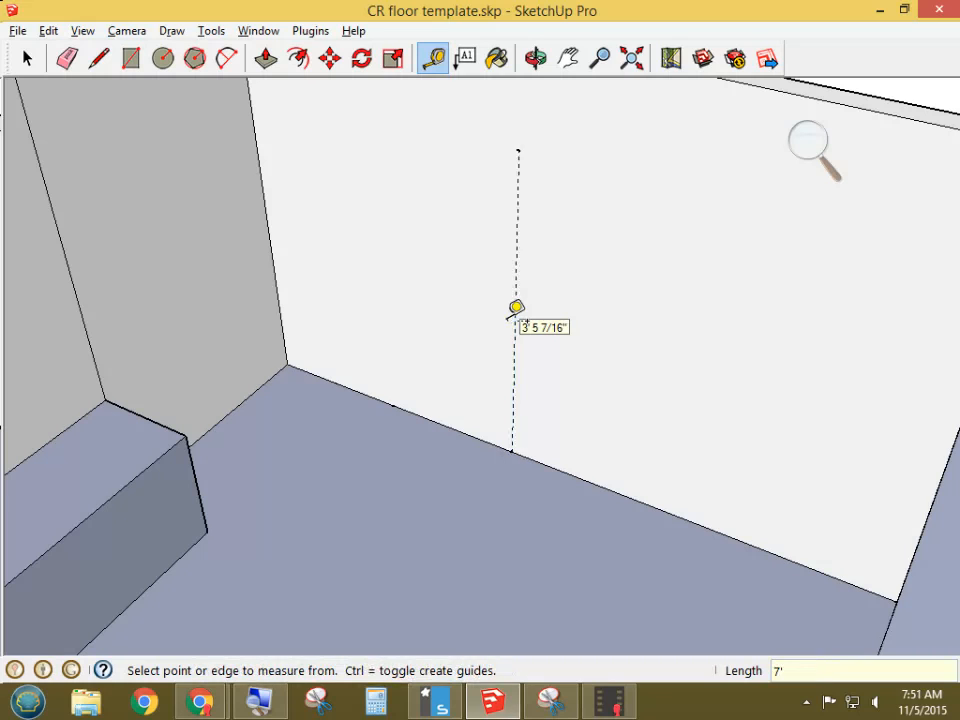
left_click(519, 150)
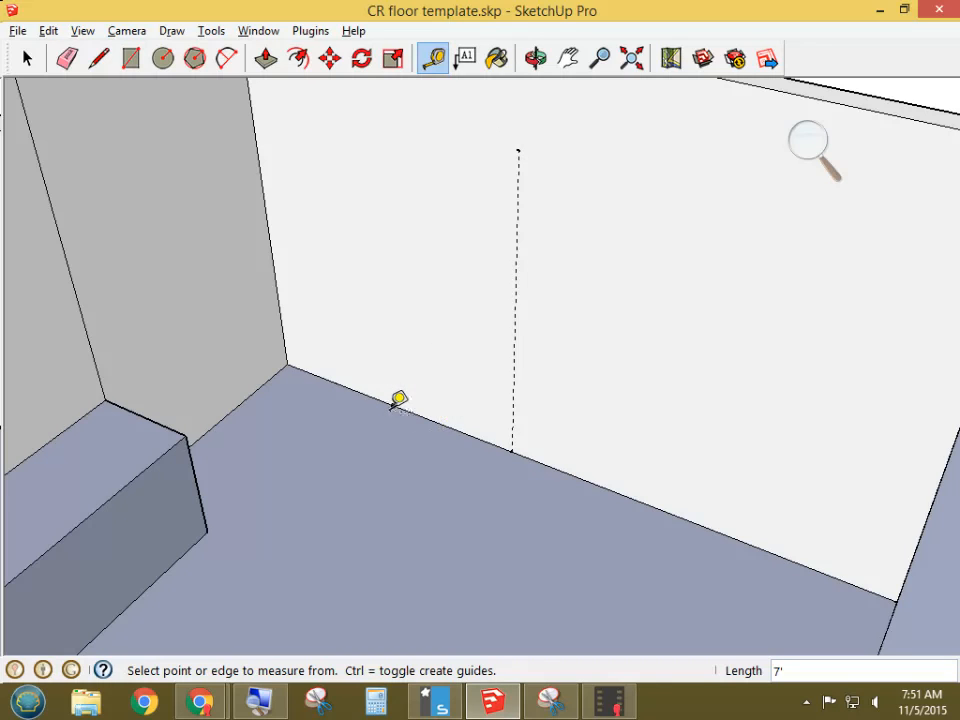
key("ctrl")
key("ctrl")
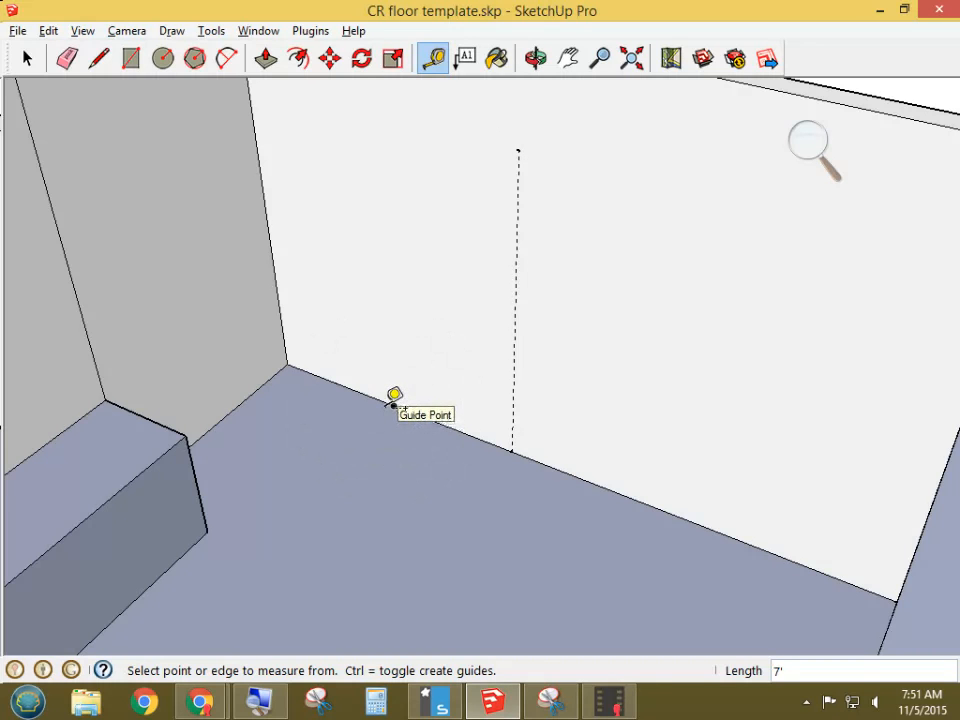
Step: Draw a 7' by 3' door rectangle on the back wall from the other floor mark to the guide's top end
left_click(138, 62)
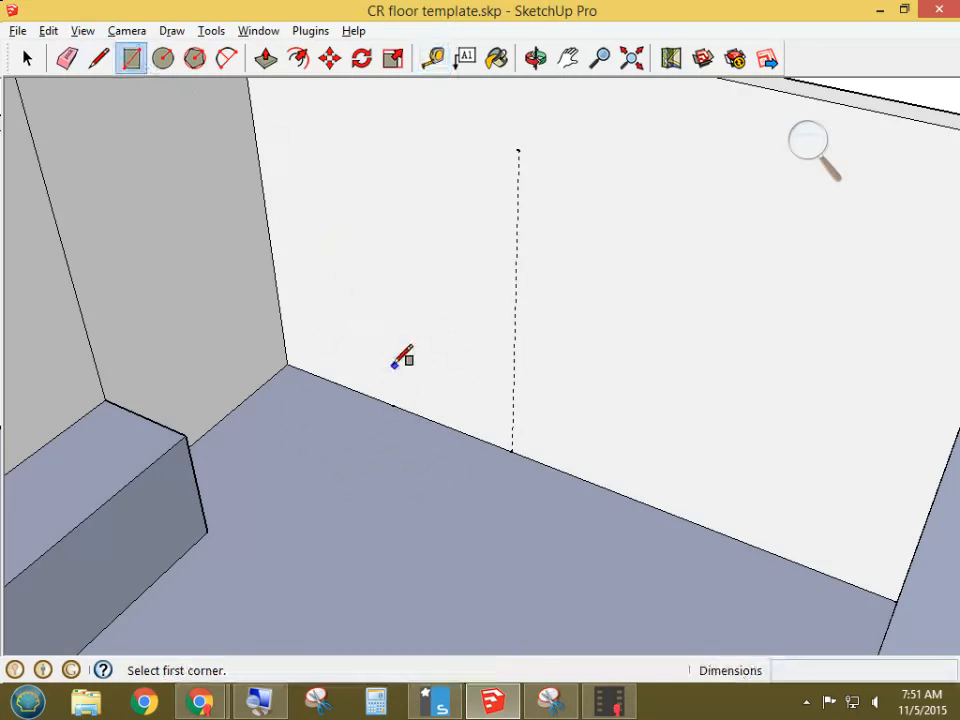
left_click(393, 405)
left_click_drag(395, 403, 519, 150)
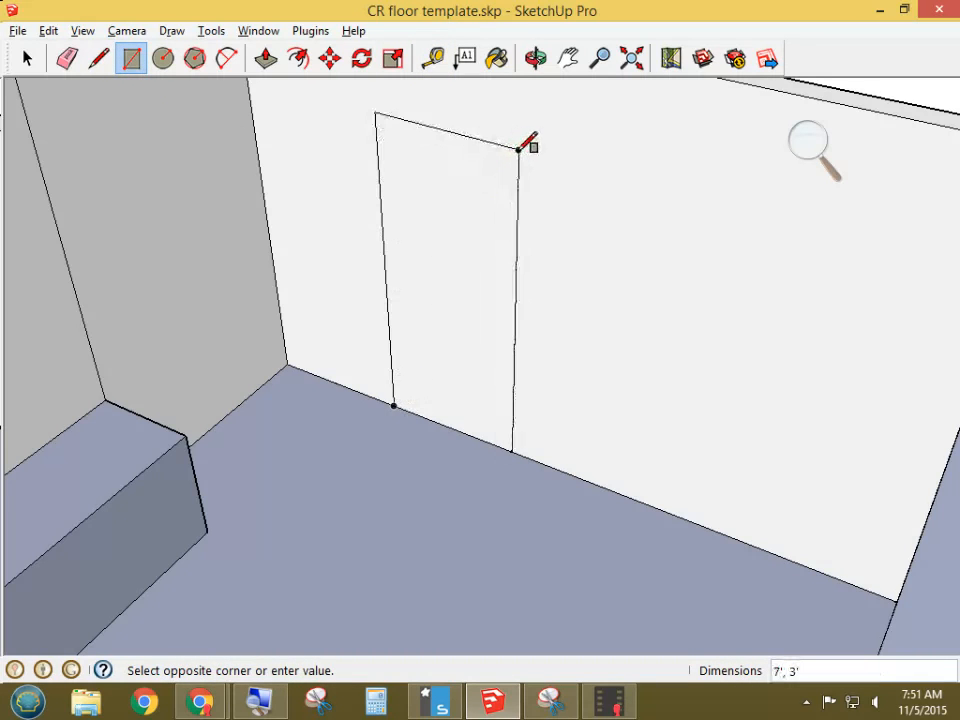
left_click(518, 150)
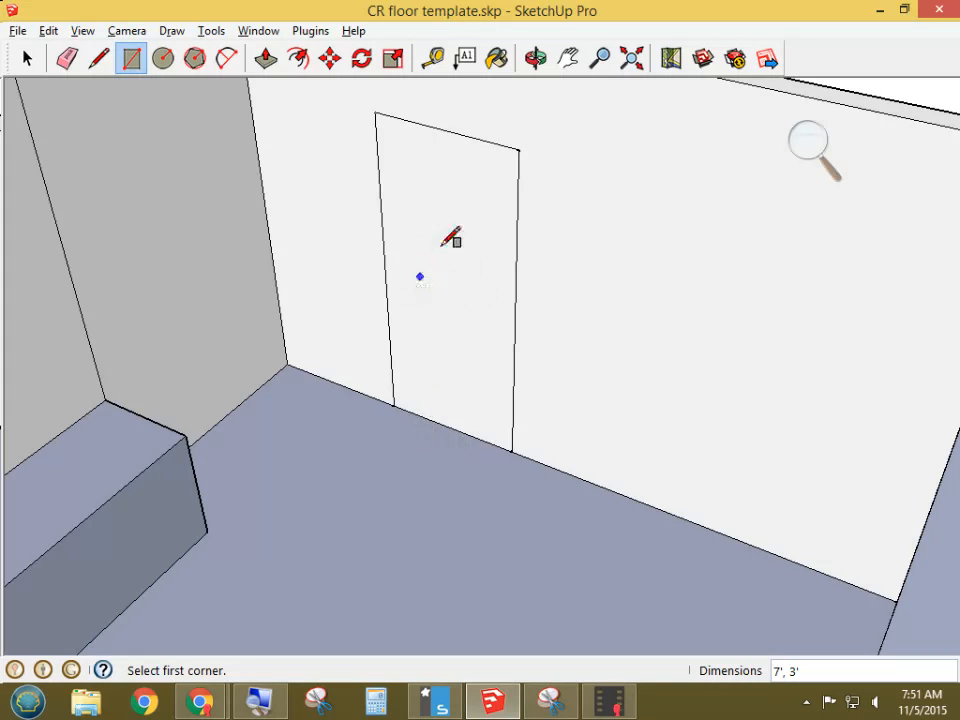
Step: Push/Pull the door rectangle 6" through the back wall to cut the doorway opening
key("p")
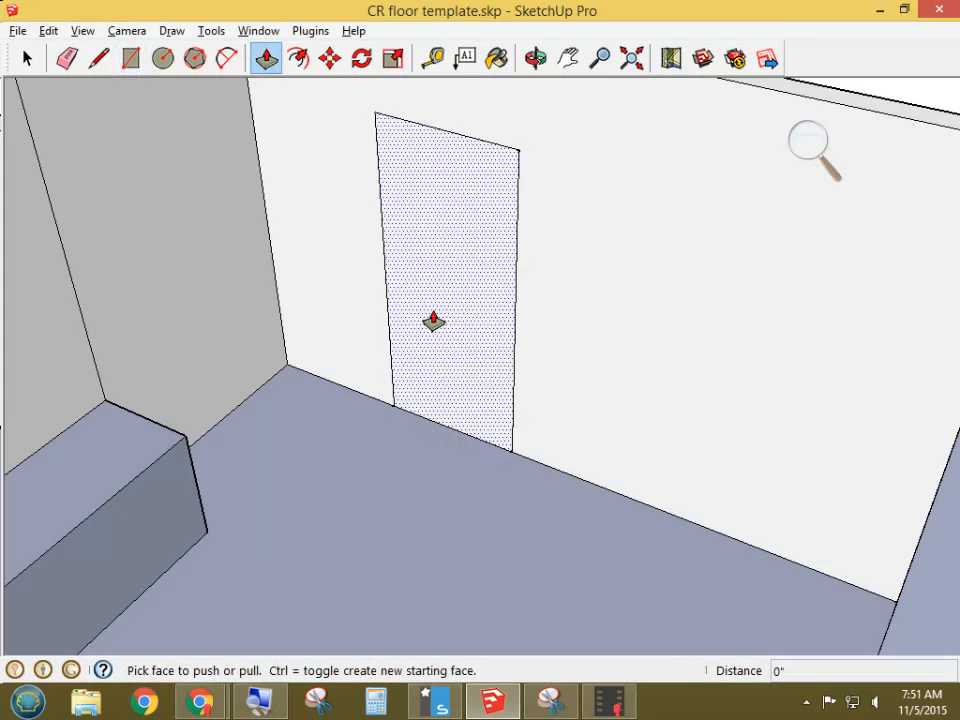
left_click(443, 316)
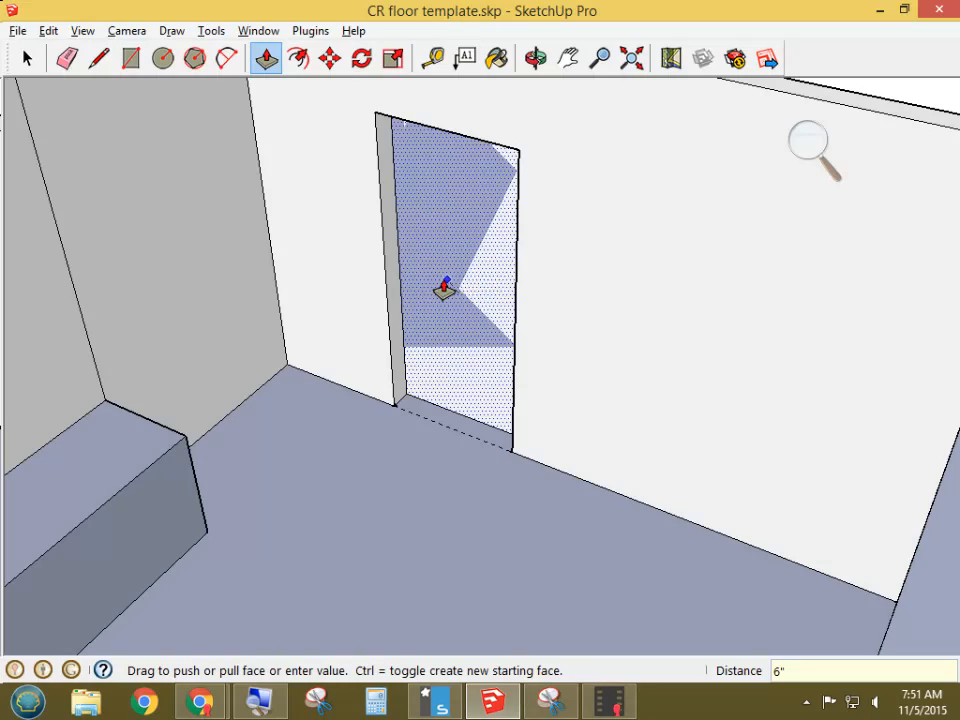
left_click(445, 286)
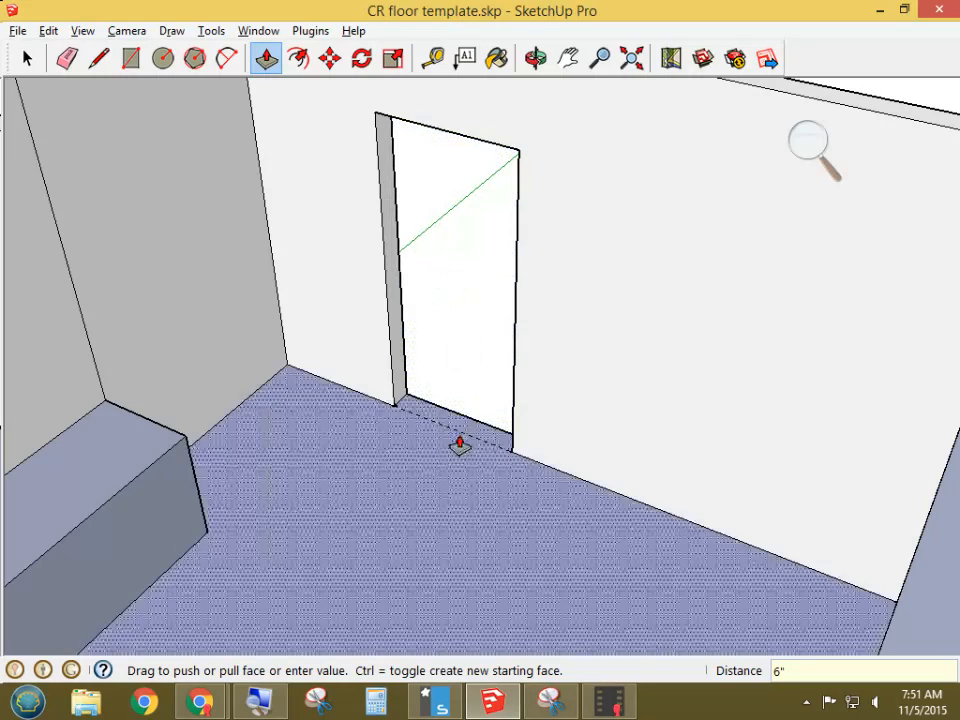
Step: Create a 1' guide down the side wall's vertical line above the low counter's end near the tall cabinet
middle_click_drag(461, 446, 497, 505)
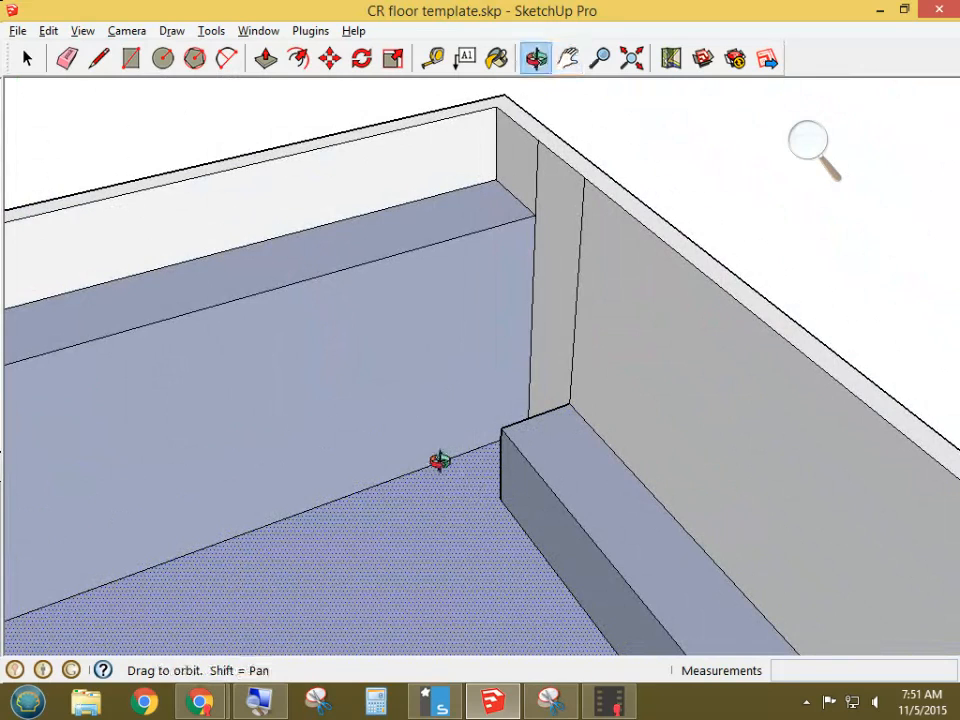
middle_click_drag(439, 463, 733, 414)
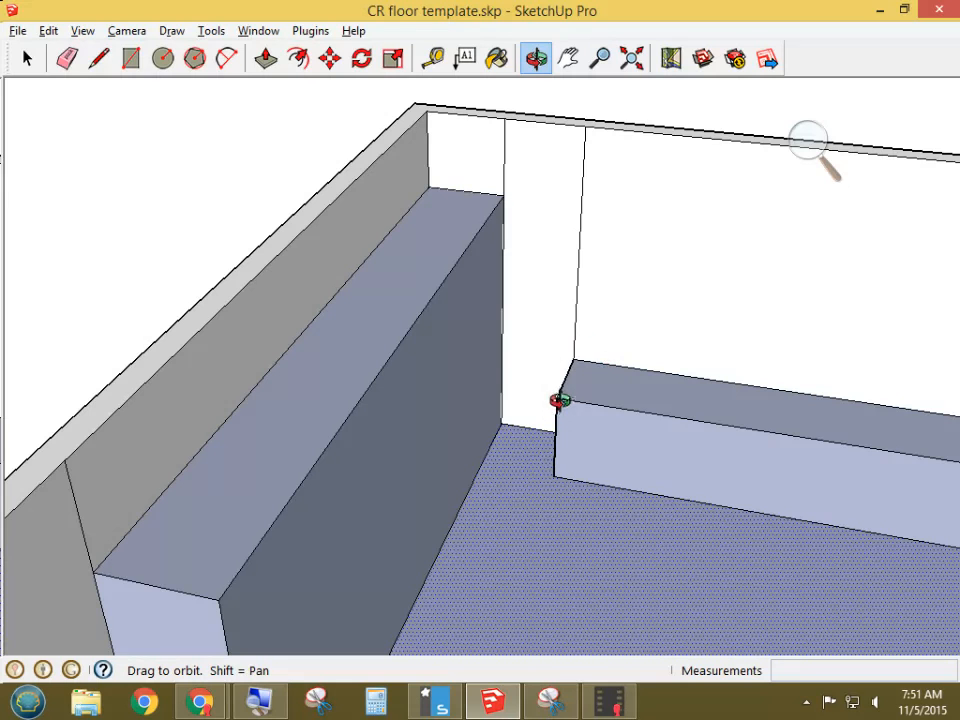
left_click(804, 152)
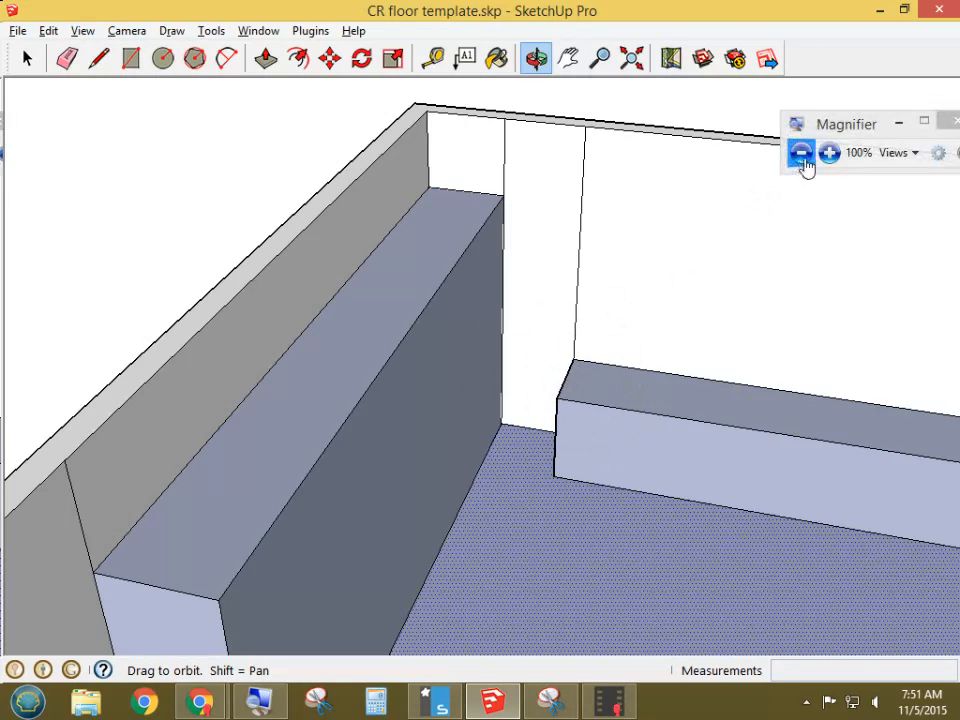
left_click(829, 154)
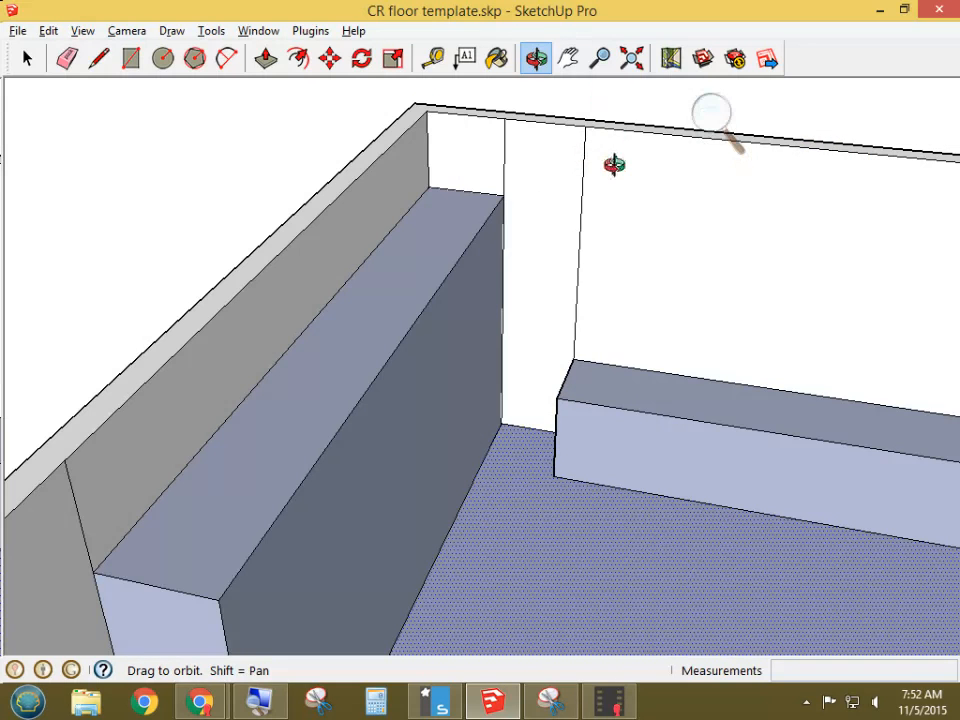
left_click(432, 60)
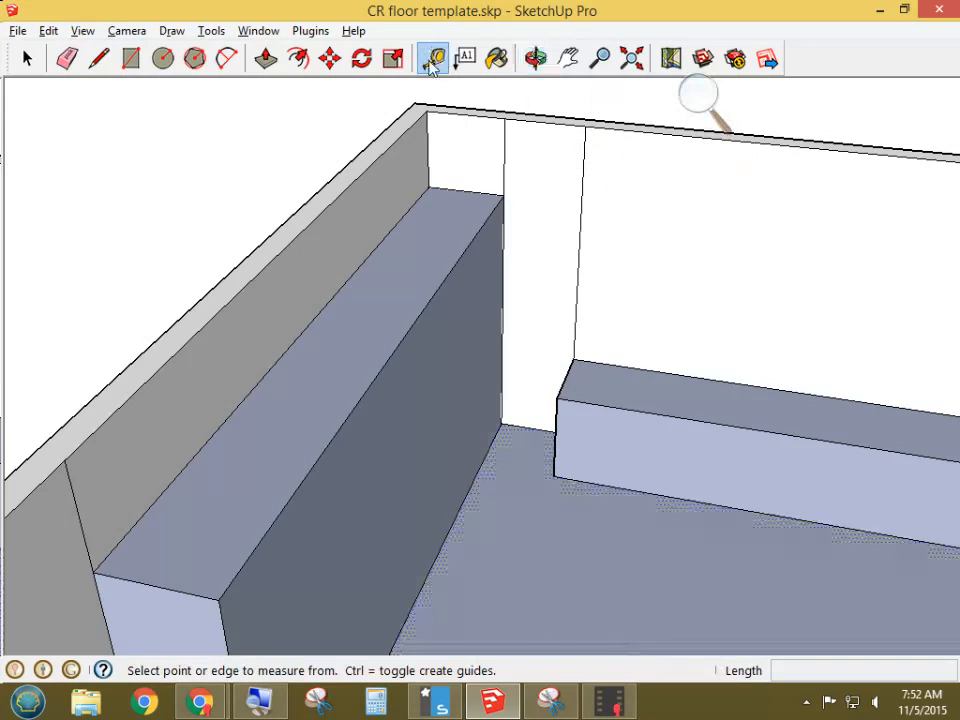
left_click(585, 126)
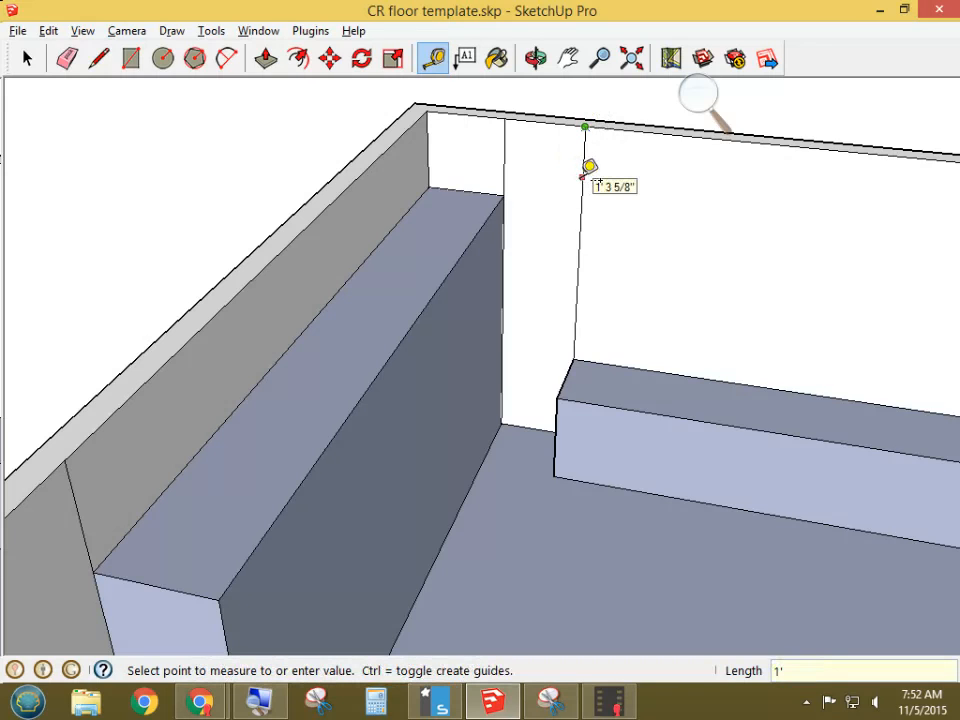
key("Return")
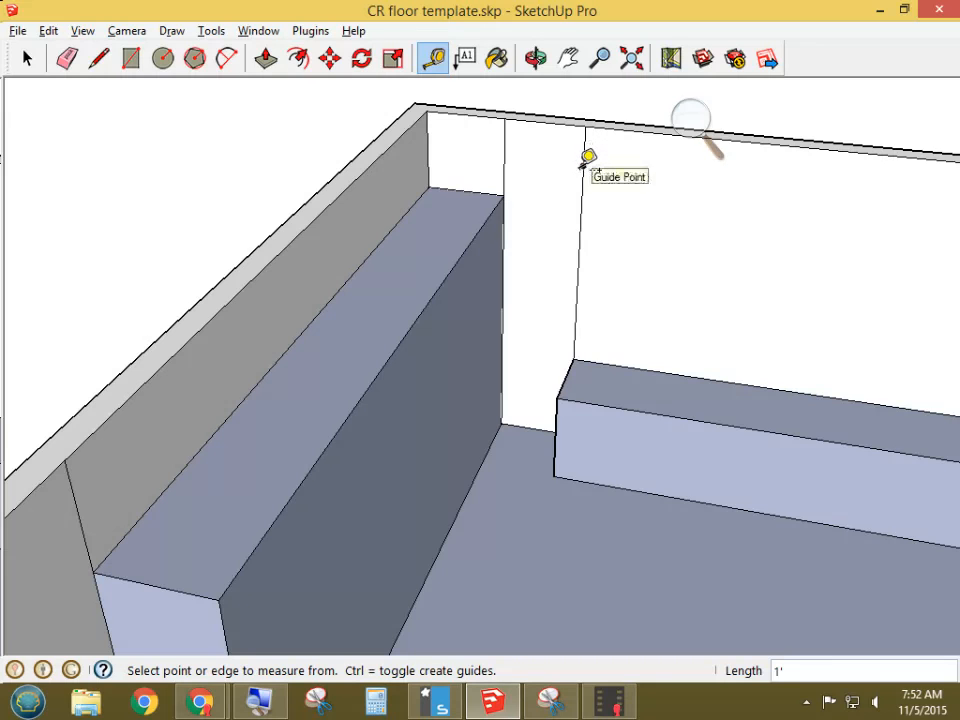
Step: From that guide's lower end, create a 3' horizontal guide along the side wall and a 5' guide straight down
left_click(583, 165)
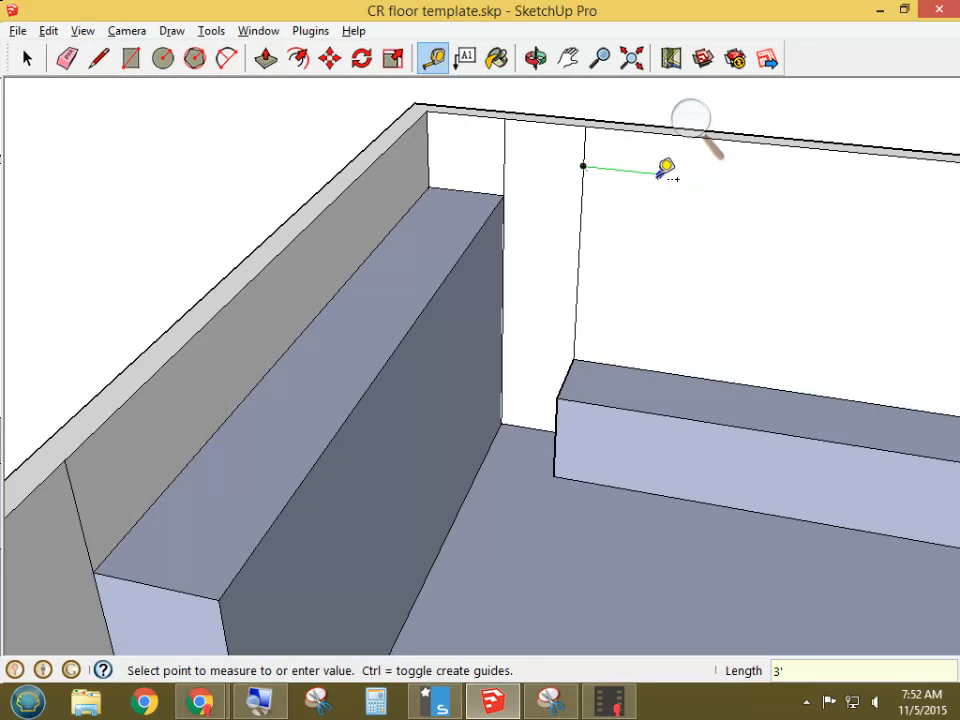
key("Return")
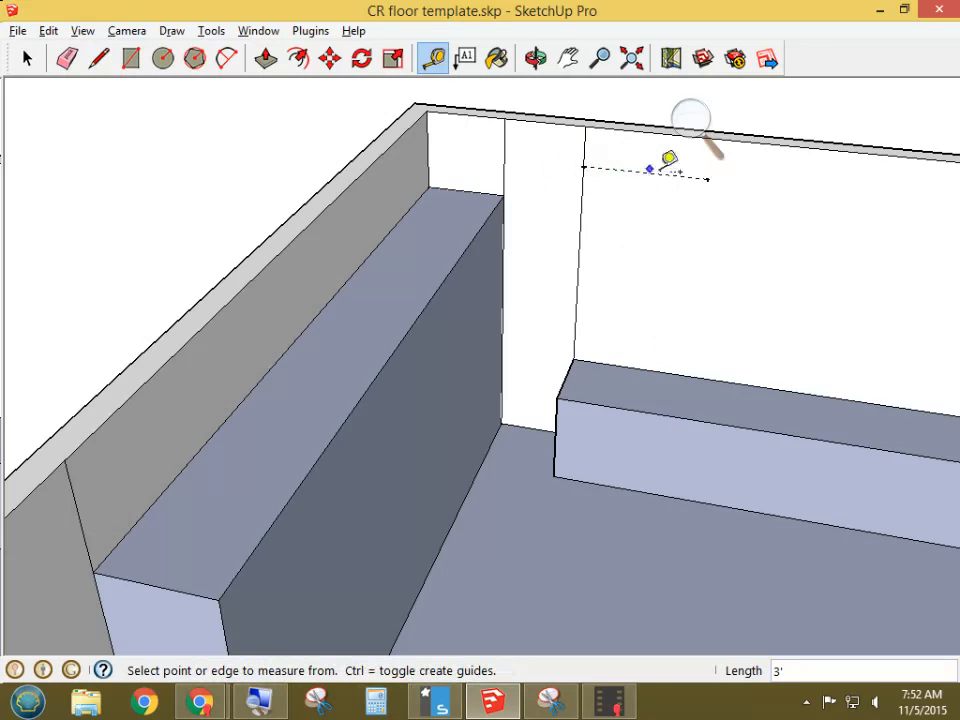
left_click(584, 165)
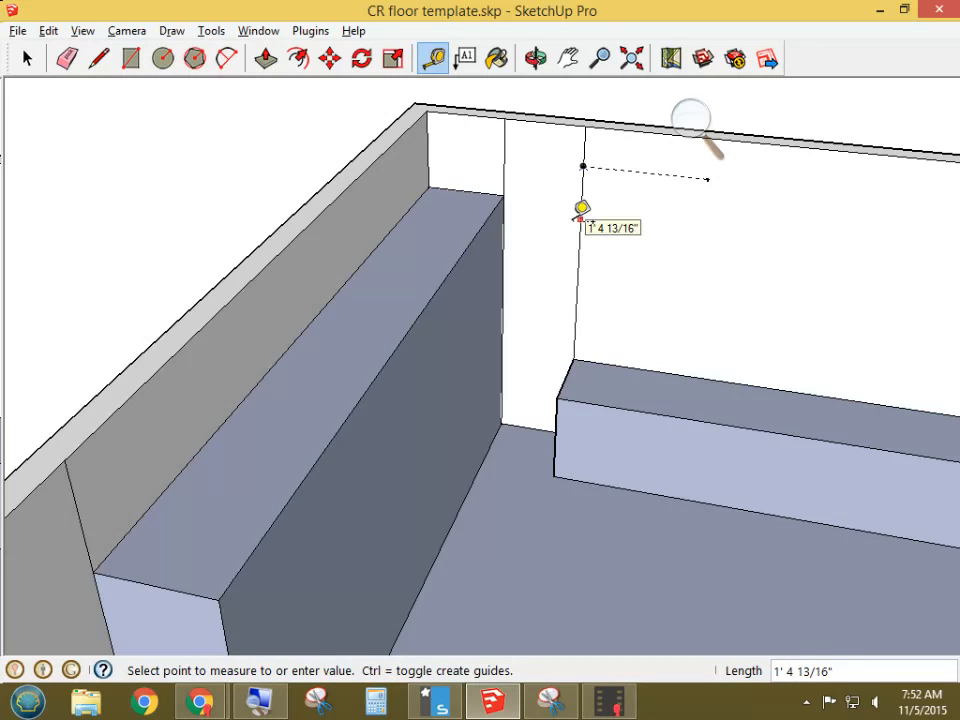
left_click(581, 208)
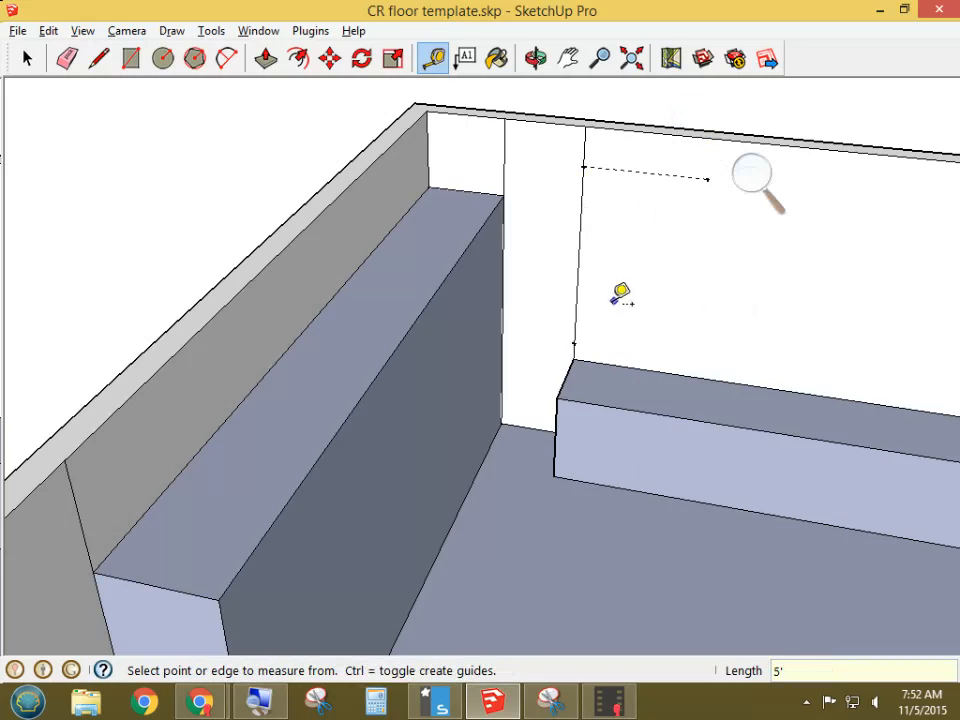
Step: Draw a 5' by 3' window rectangle on the side wall between the ends of the two guides
key("r")
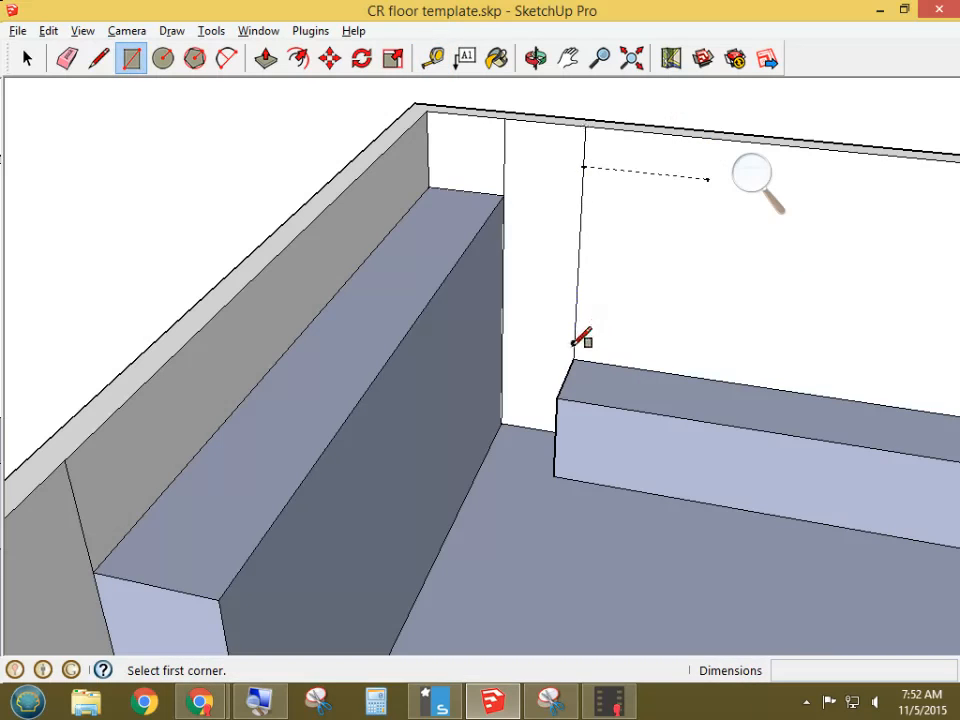
left_click(707, 179)
type("5',3'")
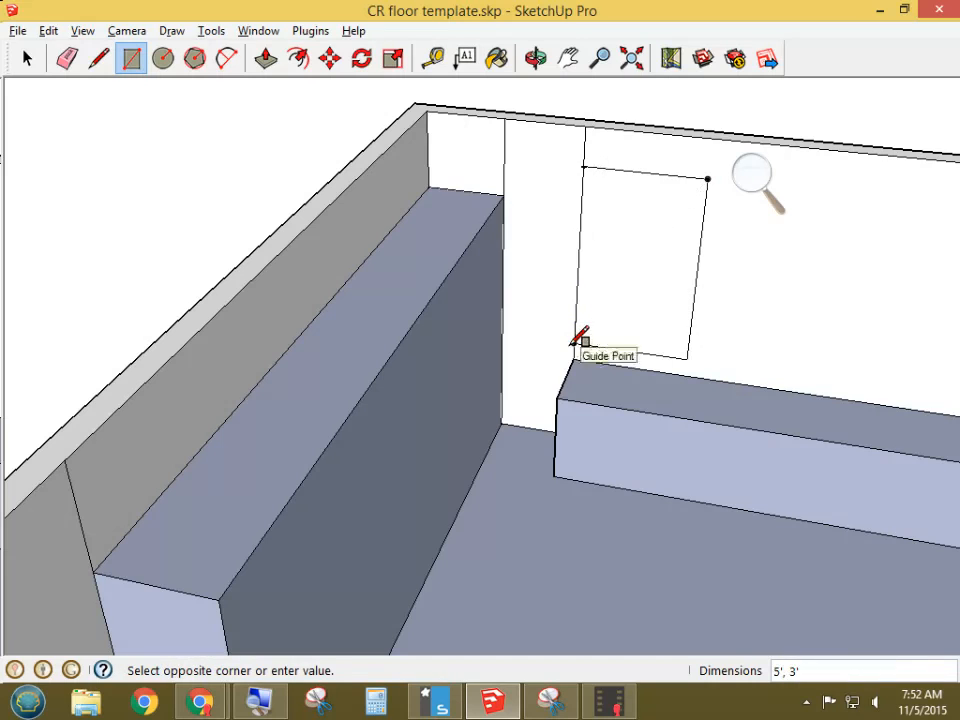
key("Return")
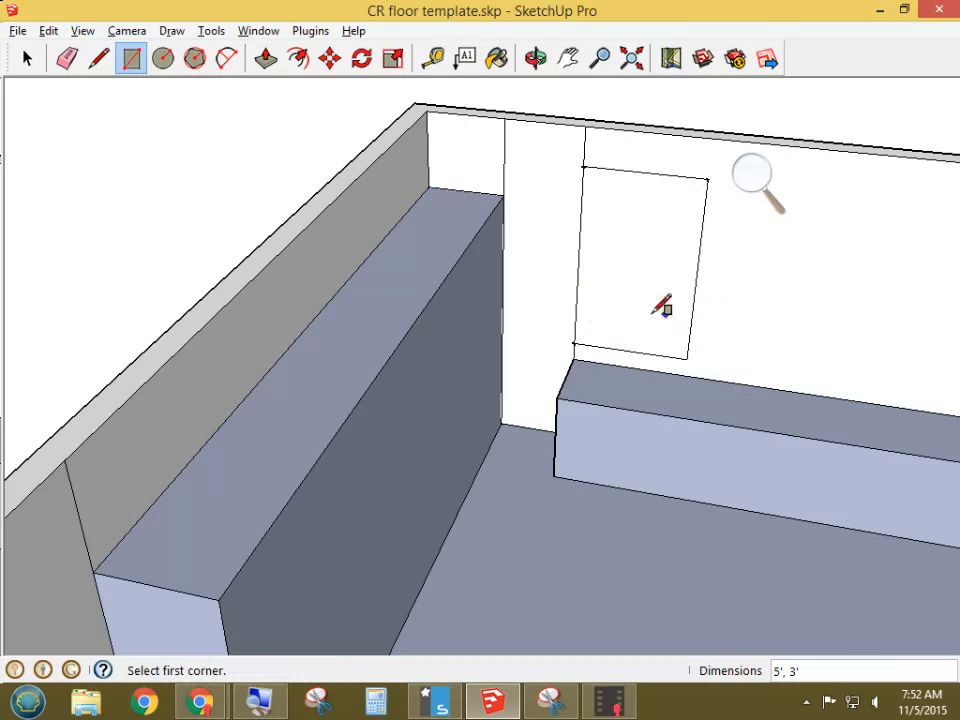
Step: Erase the leftover vertical wall lines beside the tall cabinet and above and below the window rectangle
key("e")
left_click(501, 162)
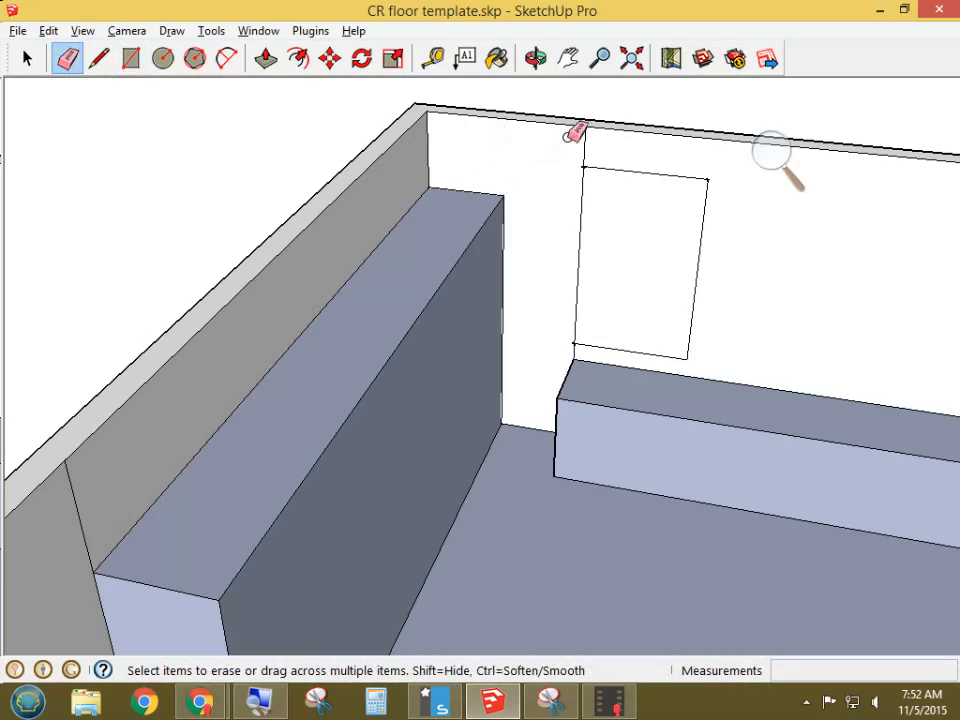
left_click(585, 144)
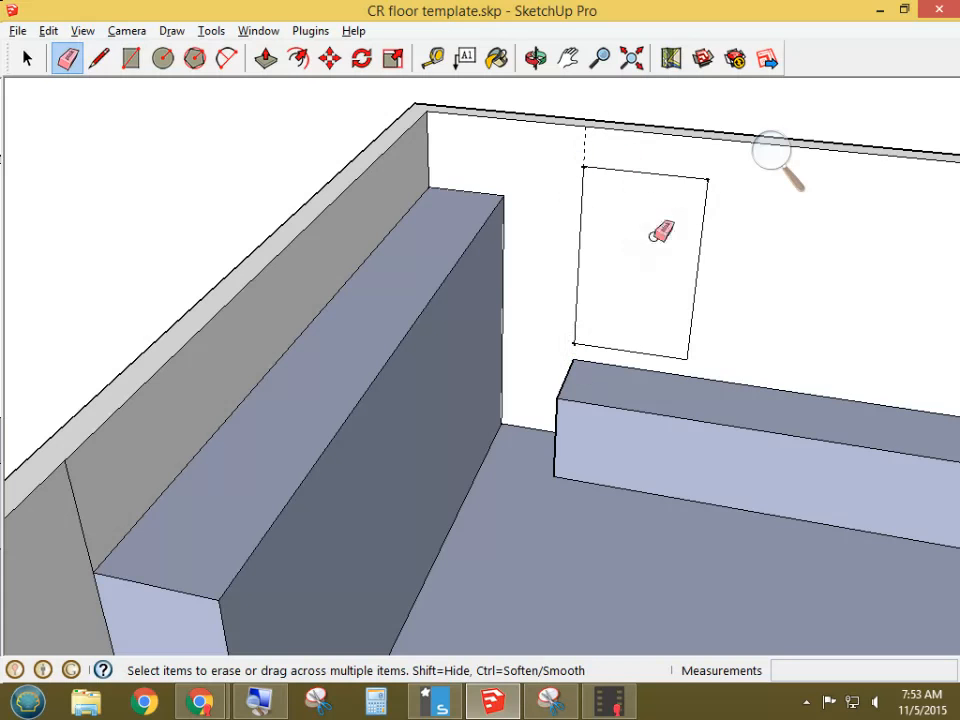
Step: Push/Pull the window rectangle 6" through the side wall to cut the window opening
key("p")
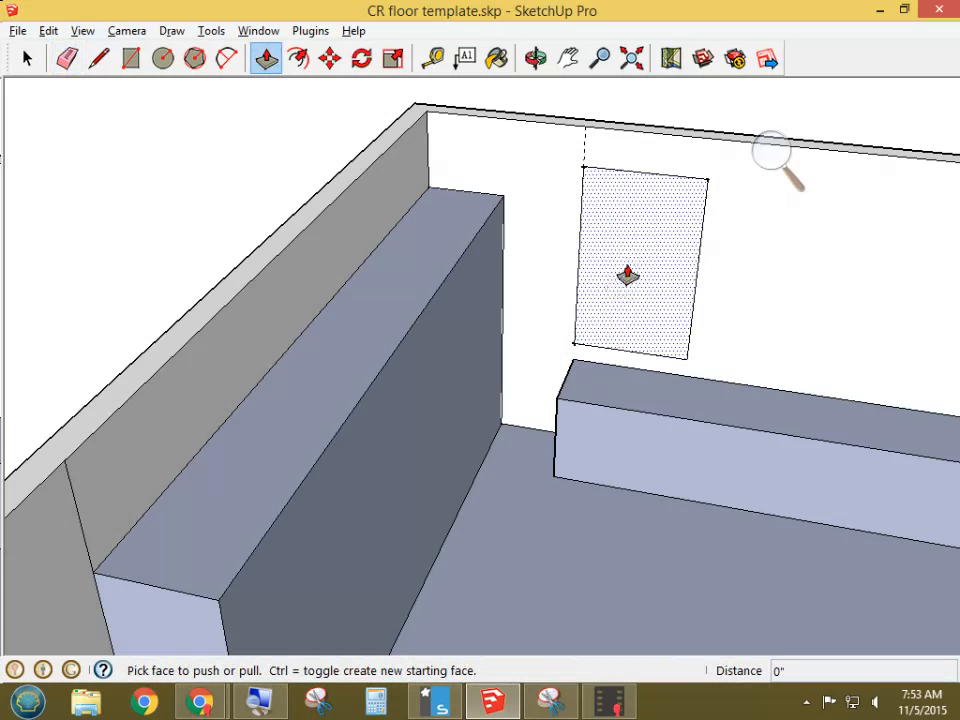
left_click(627, 276)
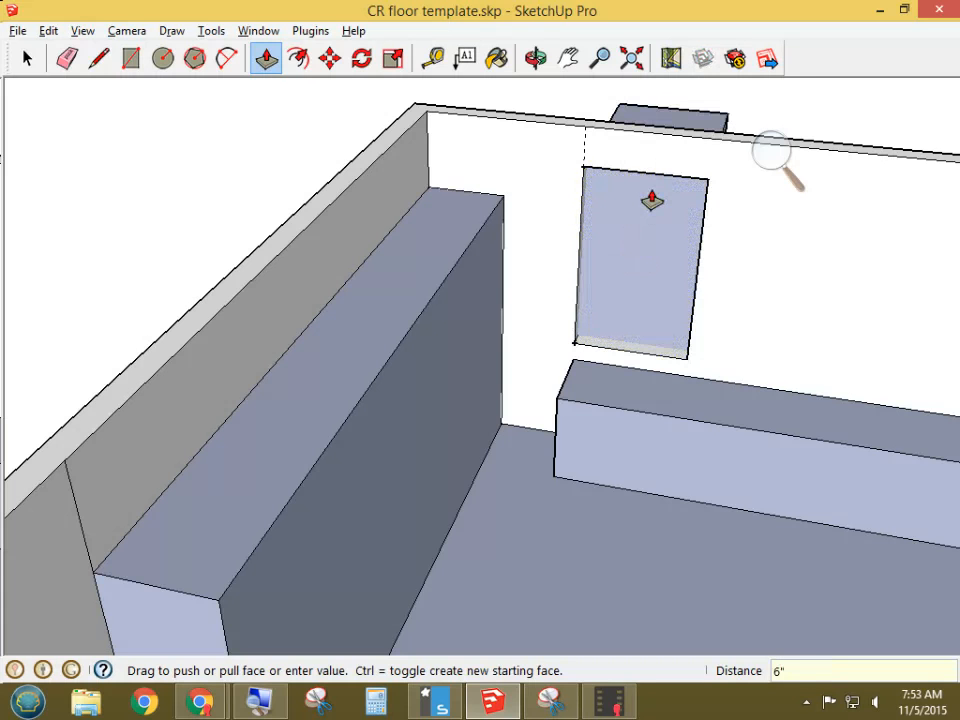
left_click(652, 200)
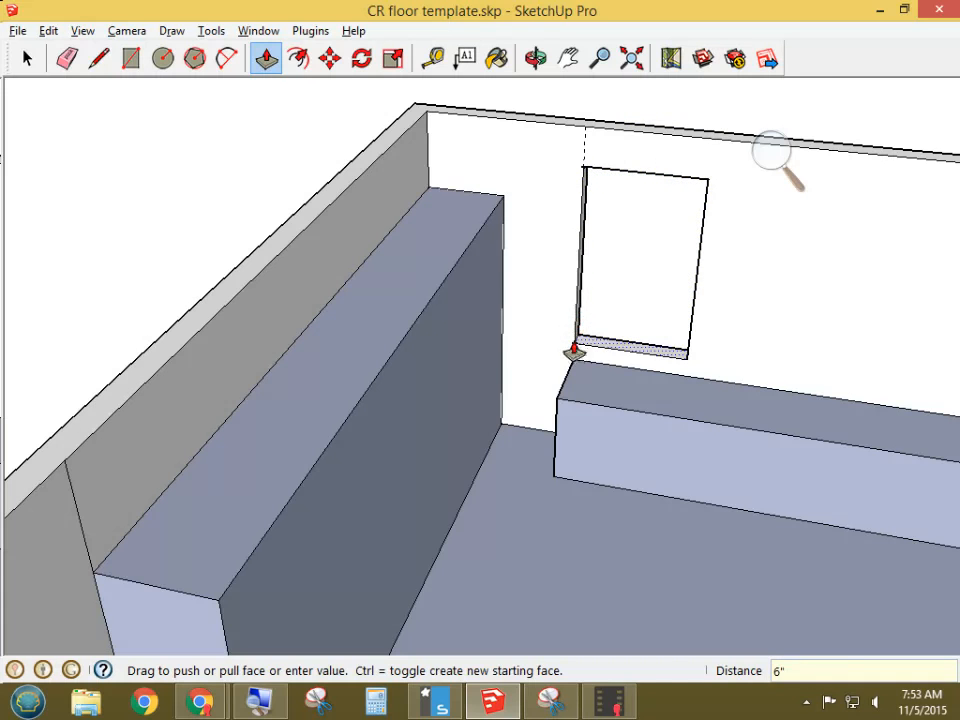
middle_click_drag(574, 350, 628, 242)
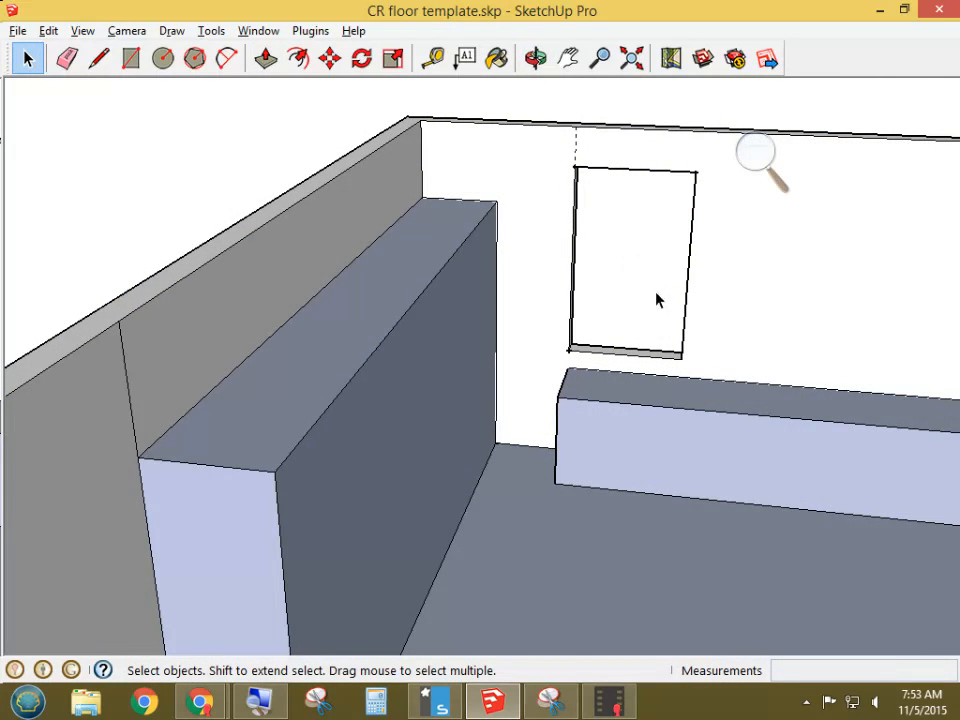
left_click(755, 152)
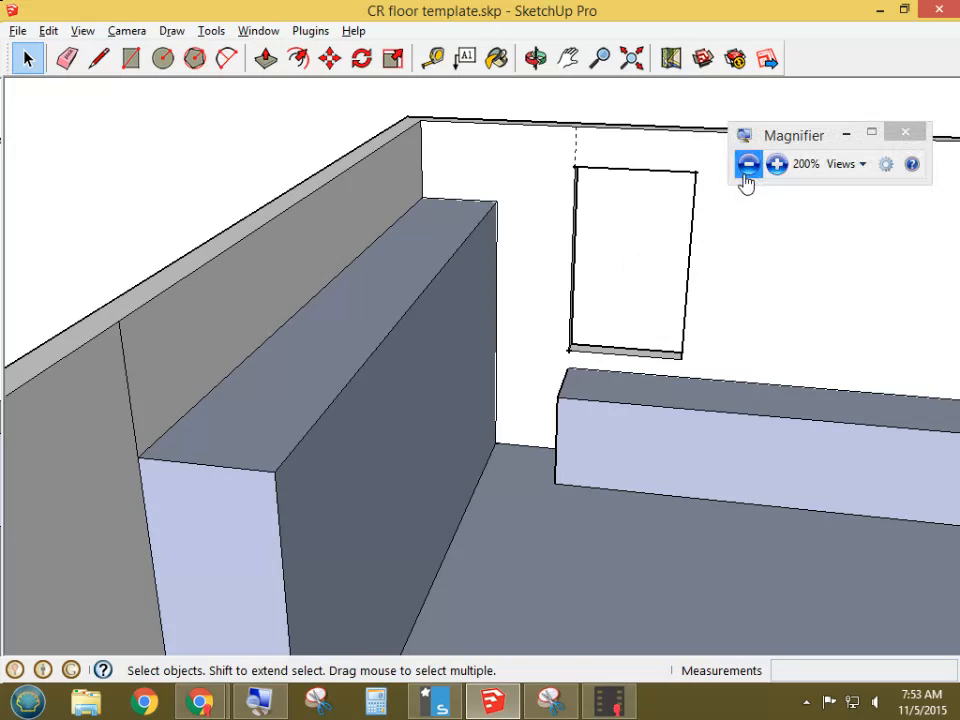
left_click(747, 170)
left_click(607, 706)
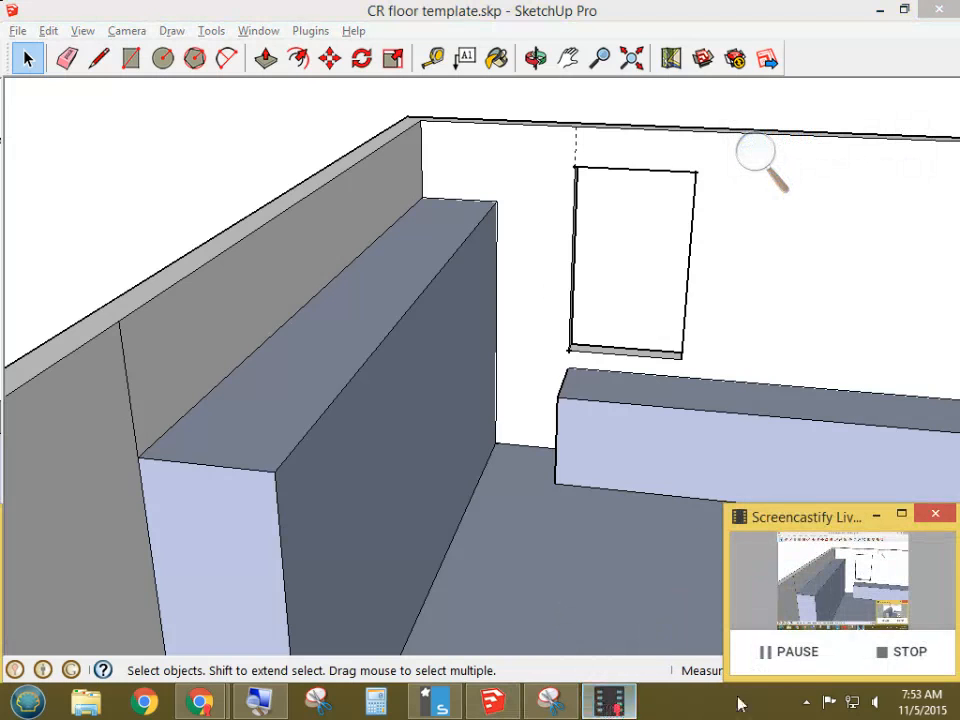